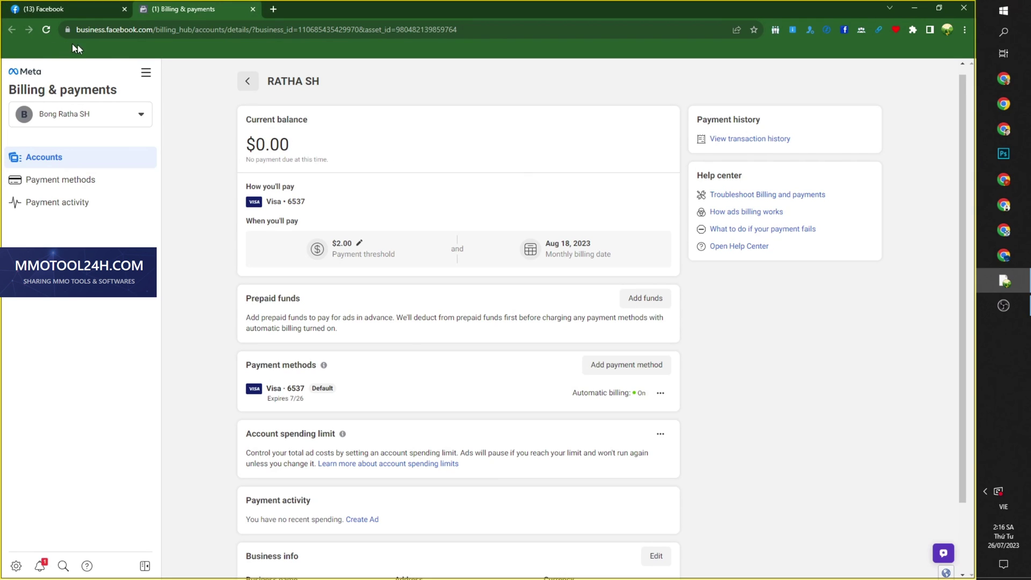
Step: Highlight the current $2.00 payment threshold and the asset_id, then reload the billing page
{"action": "left_click_drag", "start_coordinate": [331, 243], "coordinate": [352, 245]}
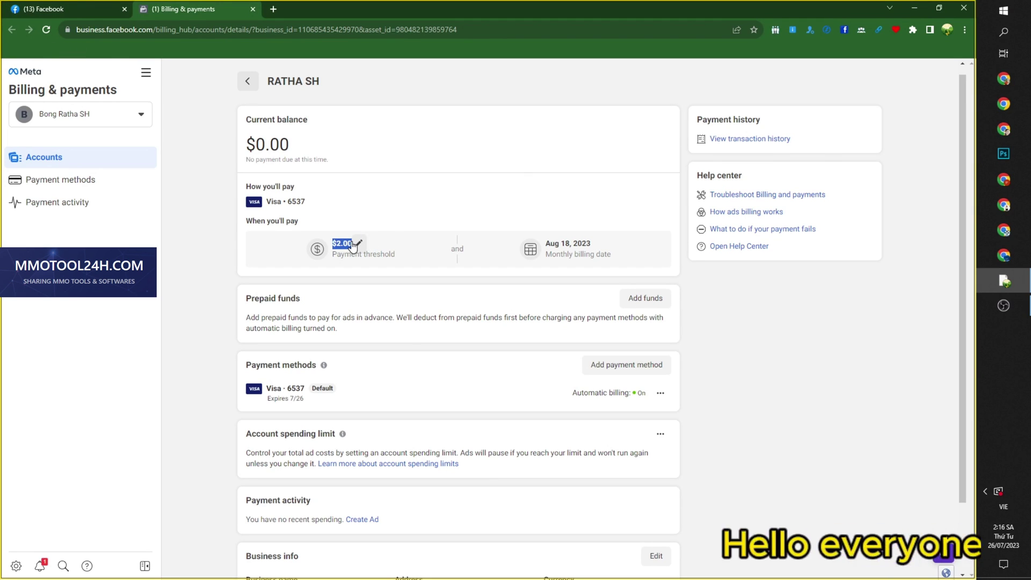
{"action": "left_click", "coordinate": [446, 29]}
{"action": "double_click", "coordinate": [446, 29]}
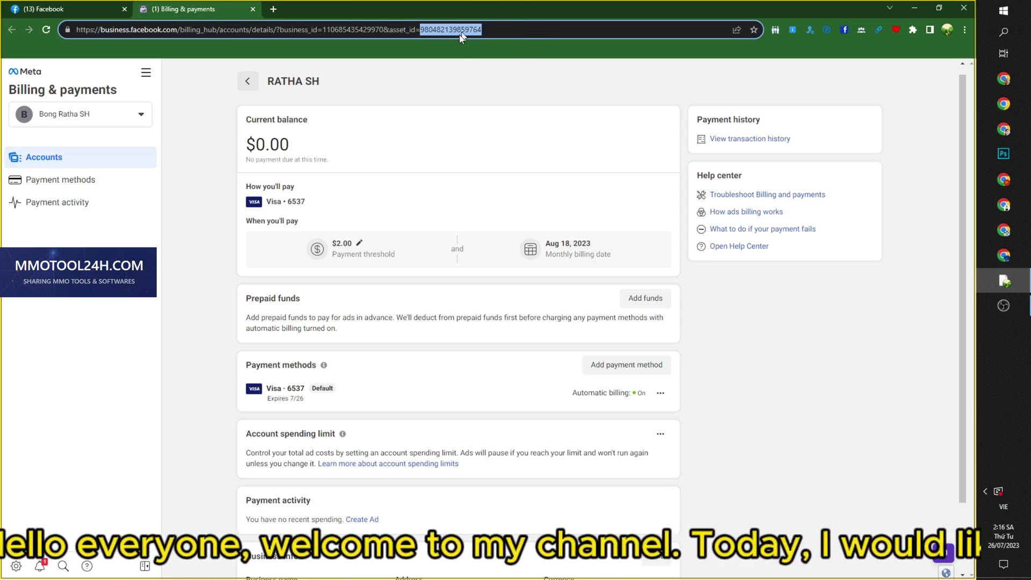
{"action": "left_click", "coordinate": [487, 181]}
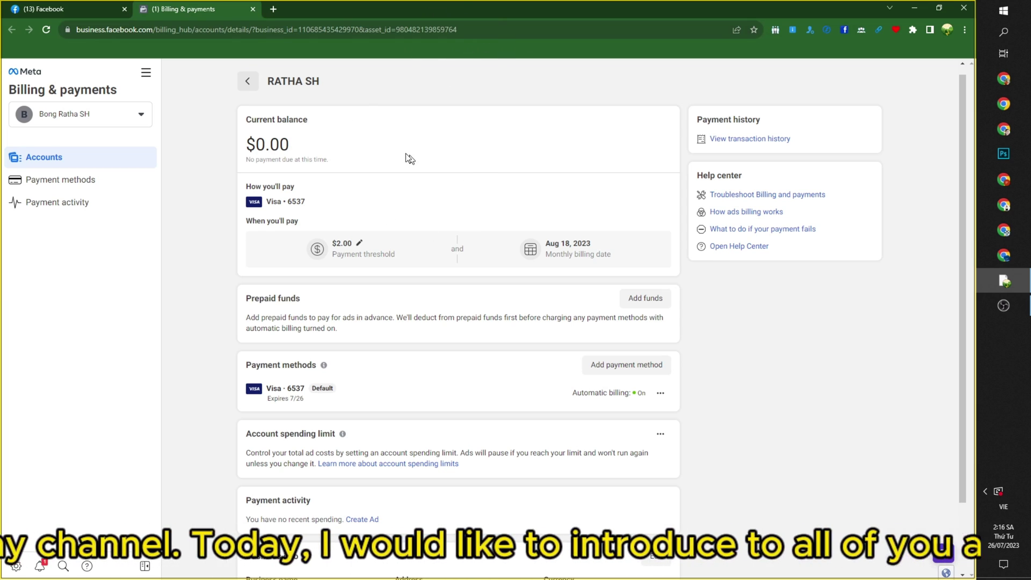
{"action": "left_click", "coordinate": [46, 30]}
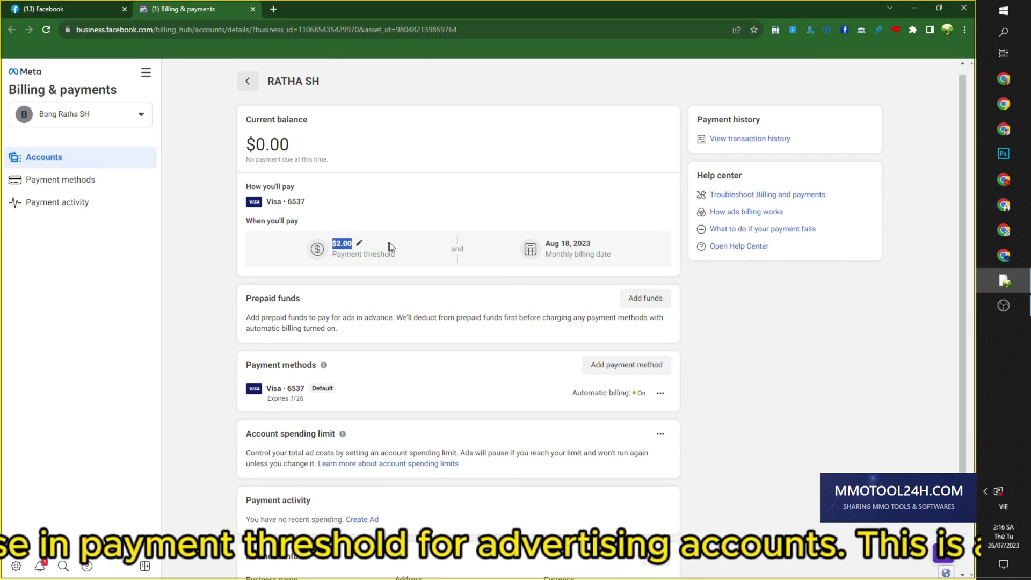
Step: Point out the Visa 6537 payment card and the asset_id number in the address
{"action": "left_click", "coordinate": [317, 400]}
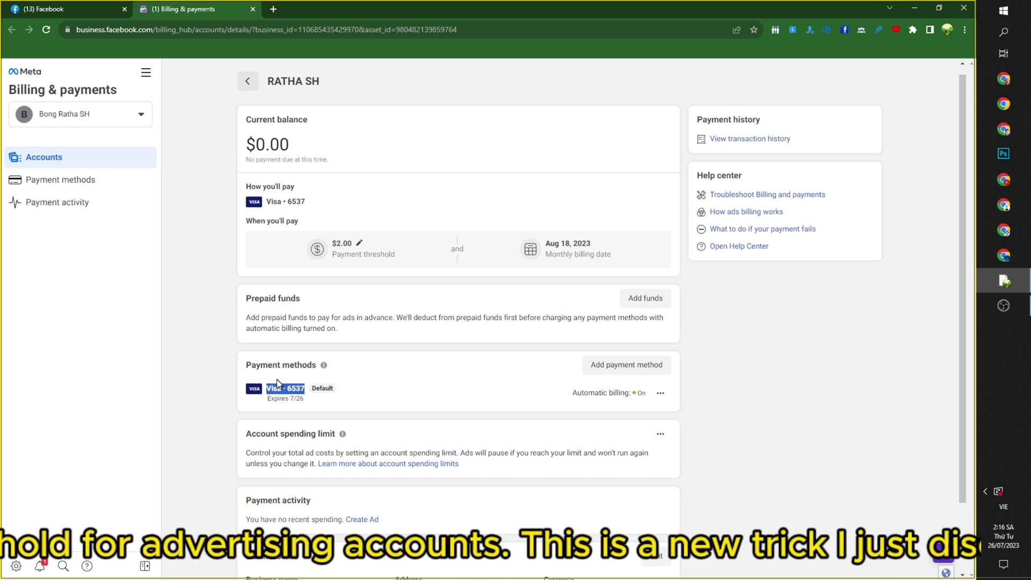
{"action": "left_click_drag", "start_coordinate": [319, 366], "coordinate": [171, 356]}
{"action": "left_click", "coordinate": [231, 307]}
{"action": "left_click", "coordinate": [467, 30]}
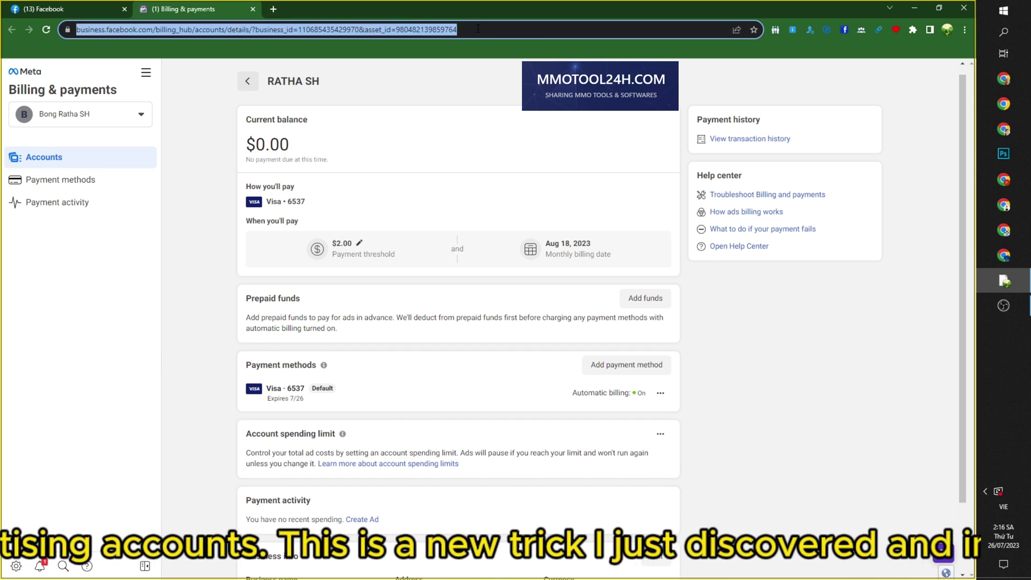
{"action": "double_click", "coordinate": [446, 29]}
{"action": "left_click", "coordinate": [489, 85]}
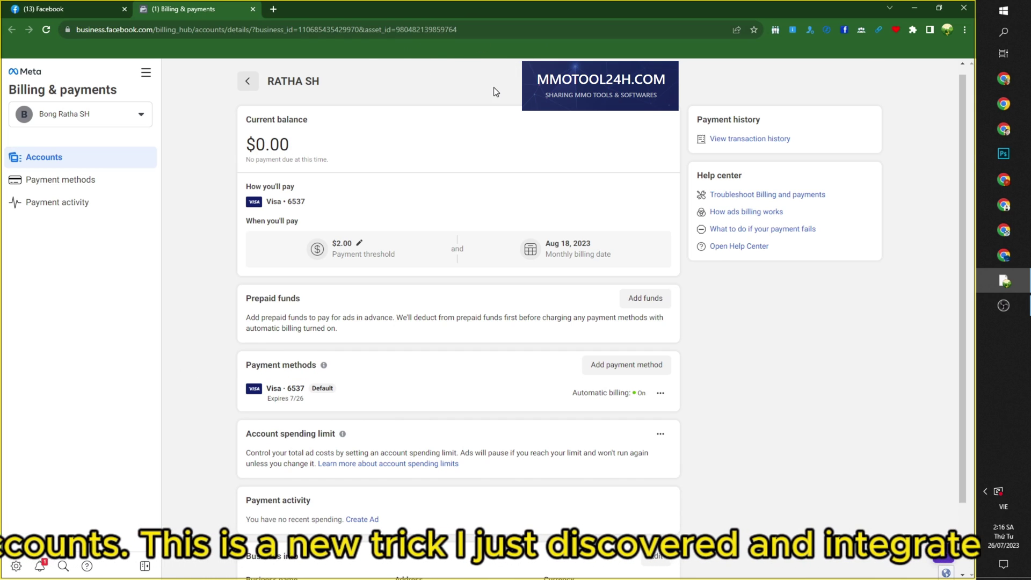
Step: Go to mmotool24h.com in a new tab and open the advertising threshold-increase article
{"action": "left_click", "coordinate": [273, 10]}
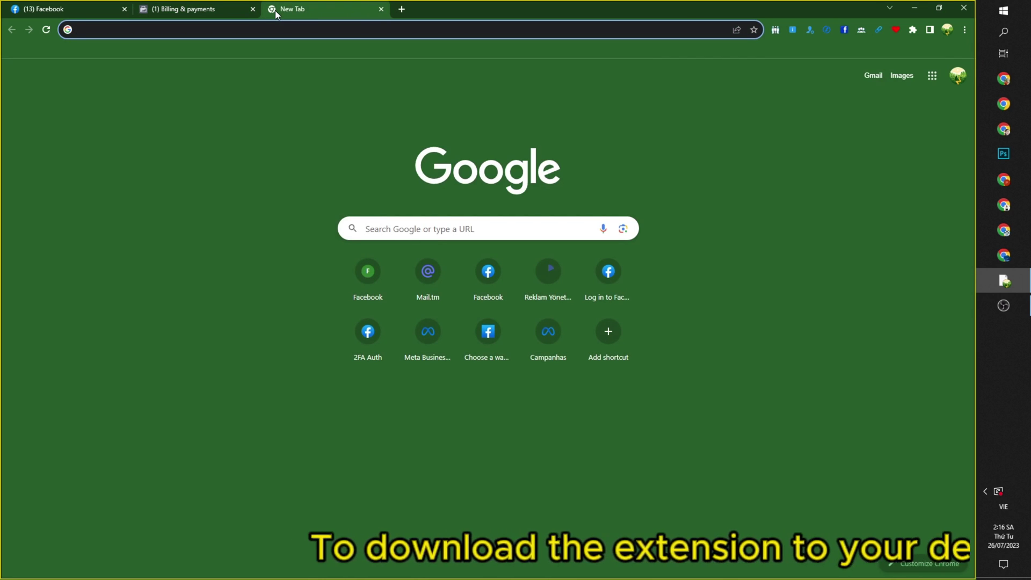
{"action": "type", "text": "mm"}
{"action": "key", "text": "Return"}
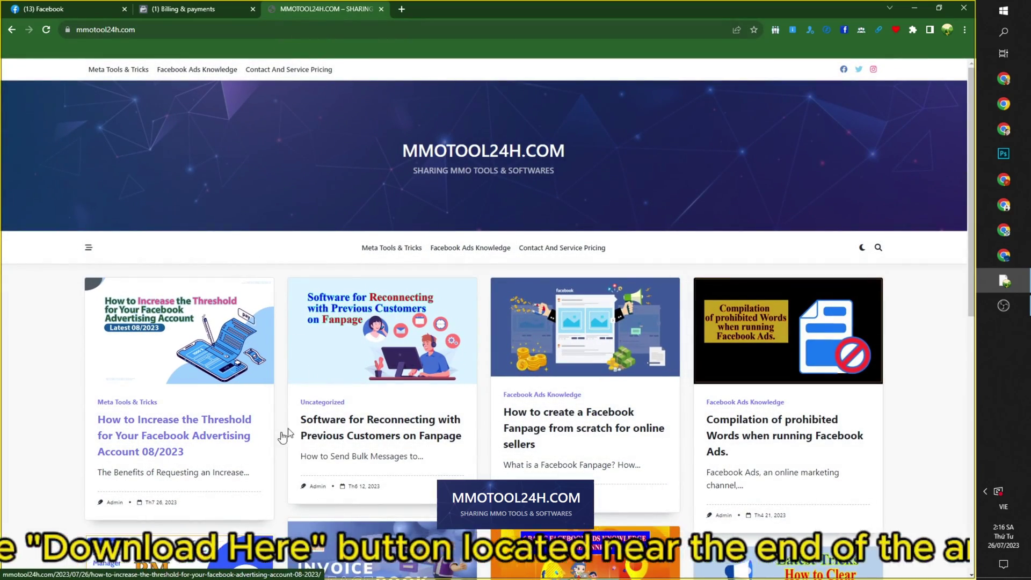
{"action": "left_click", "coordinate": [143, 423]}
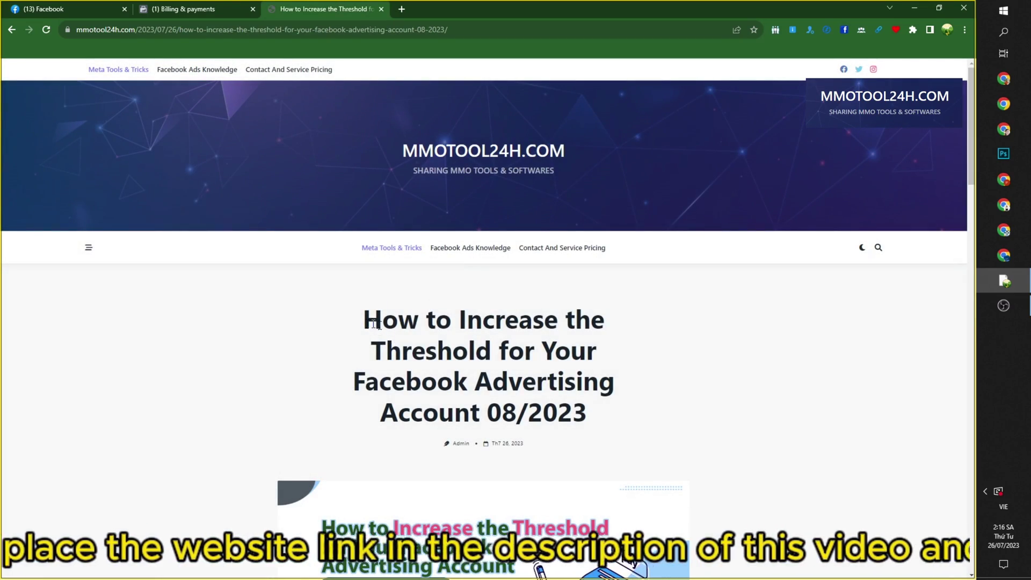
Step: Download the threshold increase extension zip from the article and bring up its download options
{"action": "left_click_drag", "start_coordinate": [361, 309], "coordinate": [592, 427]}
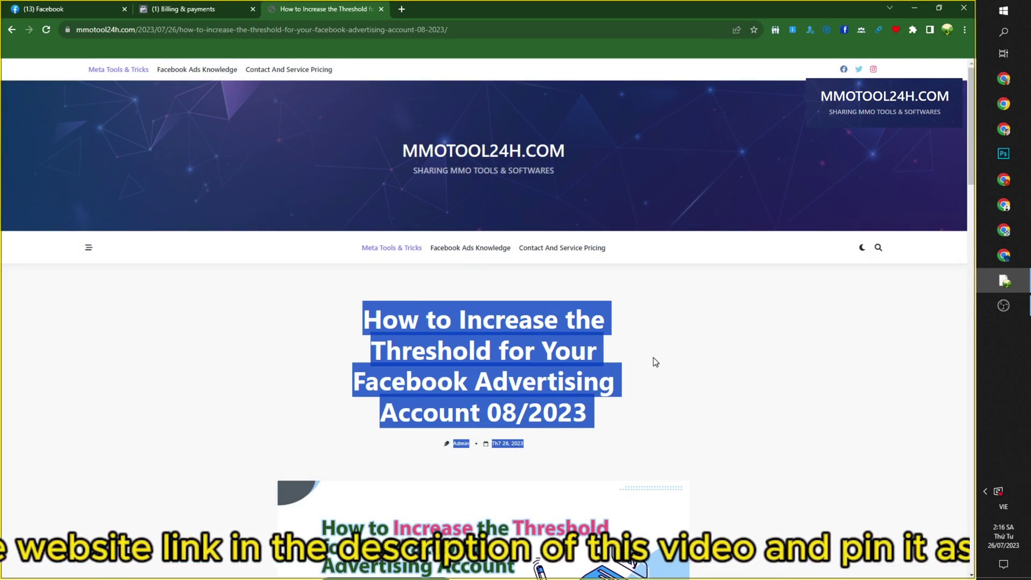
{"action": "scroll", "coordinate": [653, 357], "scroll_direction": "down", "scroll_amount": 8}
{"action": "scroll", "coordinate": [653, 356], "scroll_direction": "down", "scroll_amount": 8}
{"action": "scroll", "coordinate": [650, 356], "scroll_direction": "down", "scroll_amount": 4}
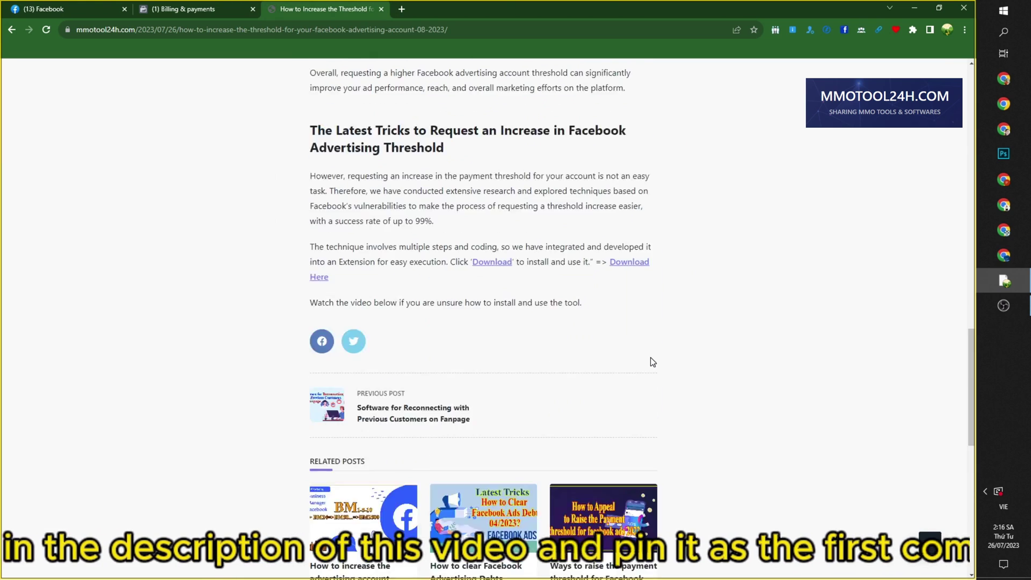
{"action": "scroll", "coordinate": [650, 357], "scroll_direction": "up", "scroll_amount": 4}
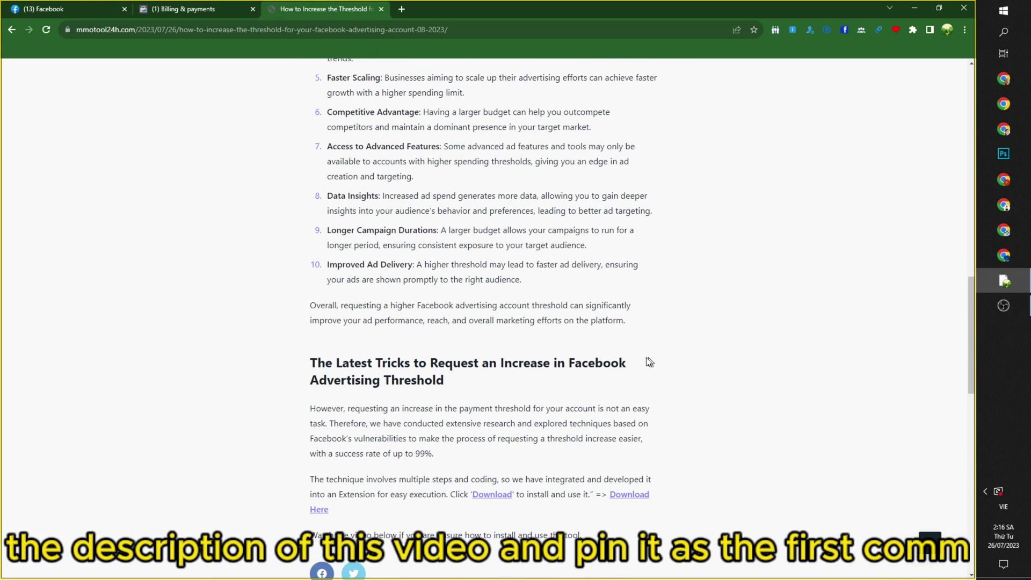
{"action": "left_click", "coordinate": [634, 495]}
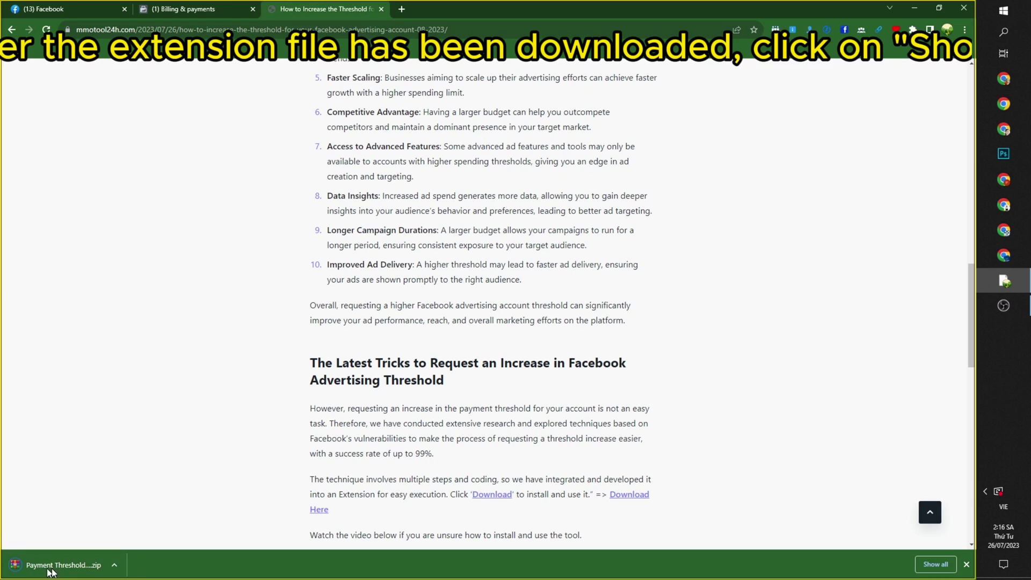
{"action": "left_click", "coordinate": [114, 565]}
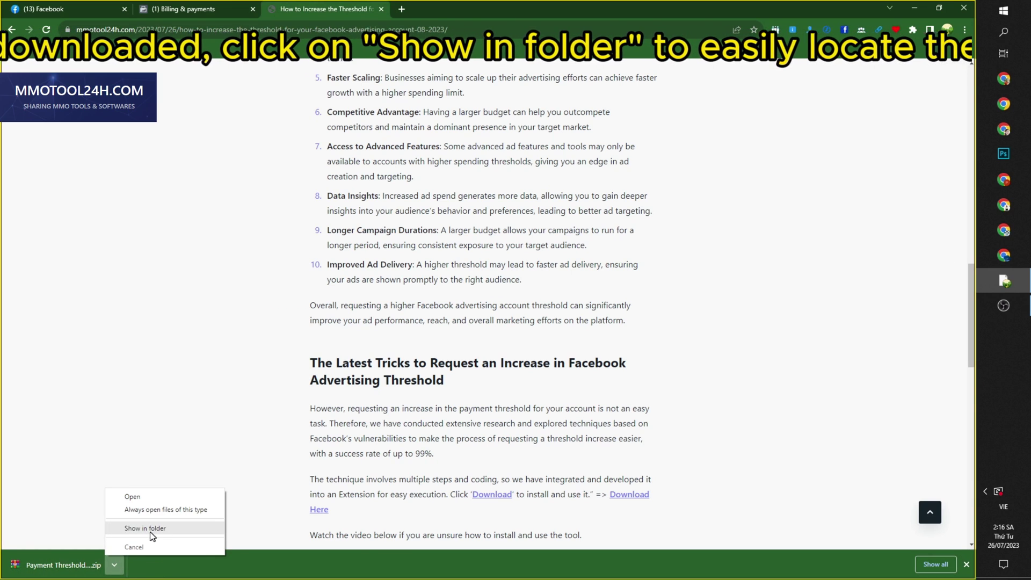
Step: Show the downloaded zip in its folder and move the Explorer window lower right
{"action": "left_click", "coordinate": [134, 530]}
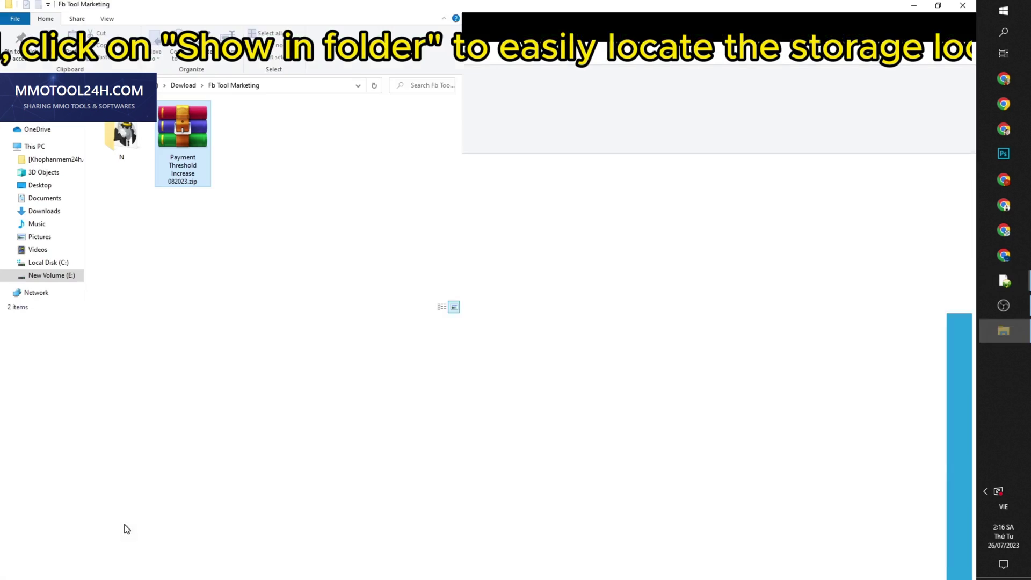
{"action": "left_click", "coordinate": [938, 5]}
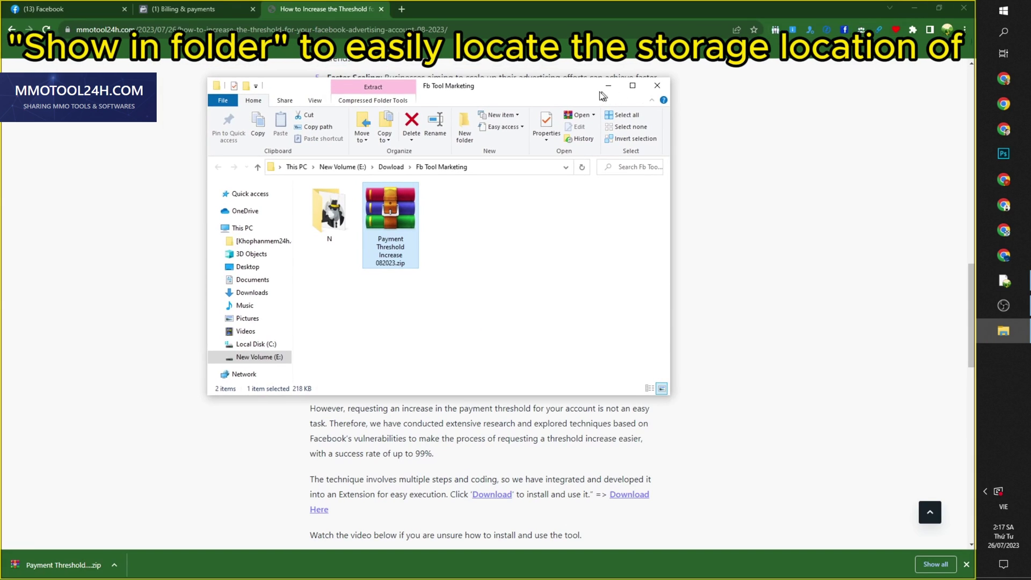
{"action": "left_click_drag", "start_coordinate": [562, 94], "coordinate": [734, 167]}
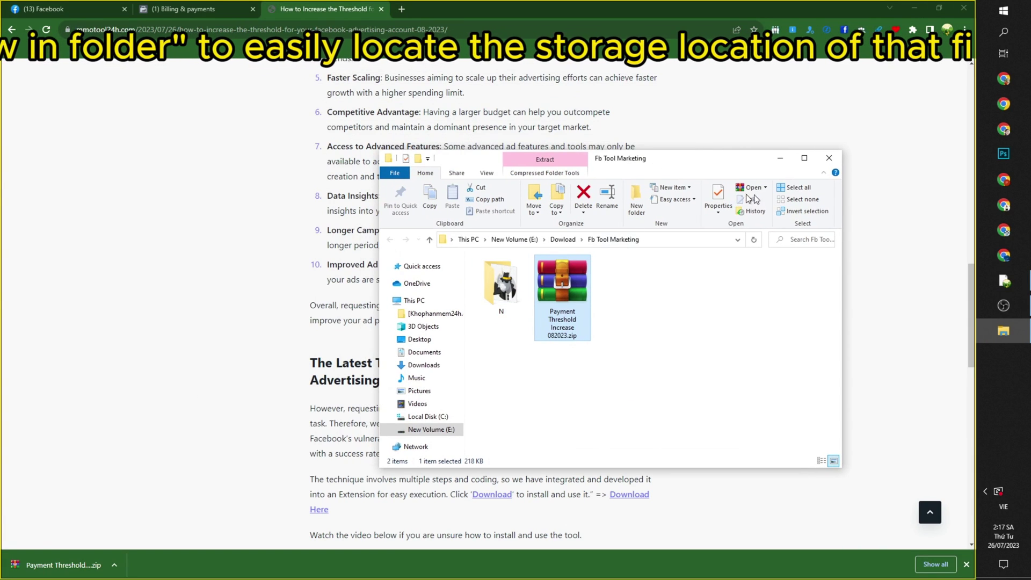
{"action": "scroll", "coordinate": [873, 197], "scroll_direction": "up", "scroll_amount": 10}
{"action": "left_click_drag", "start_coordinate": [709, 158], "coordinate": [798, 221]}
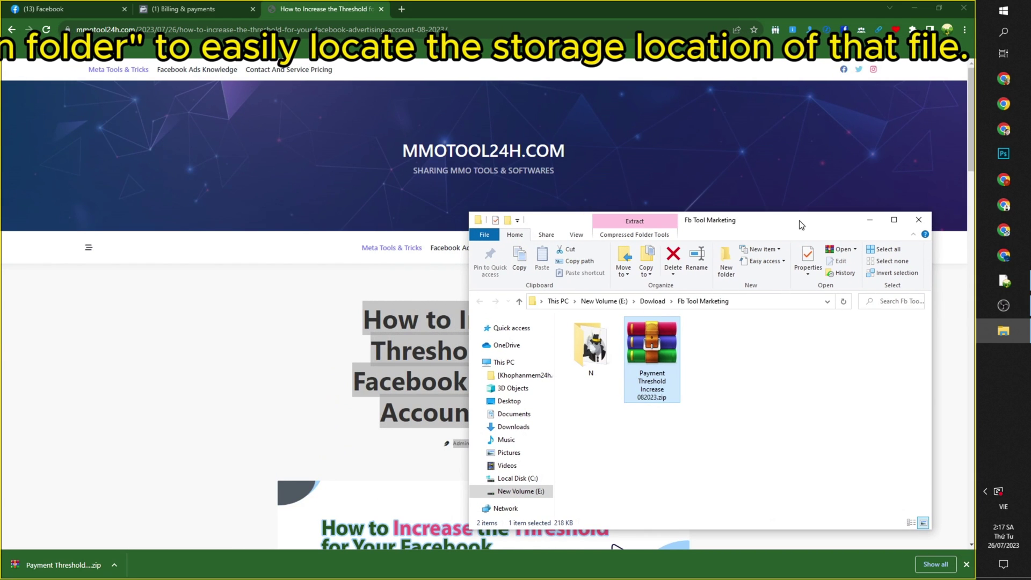
Step: Extract the Payment Threshold Increase 082023 zip here, then minimize Explorer
{"action": "right_click", "coordinate": [654, 344]}
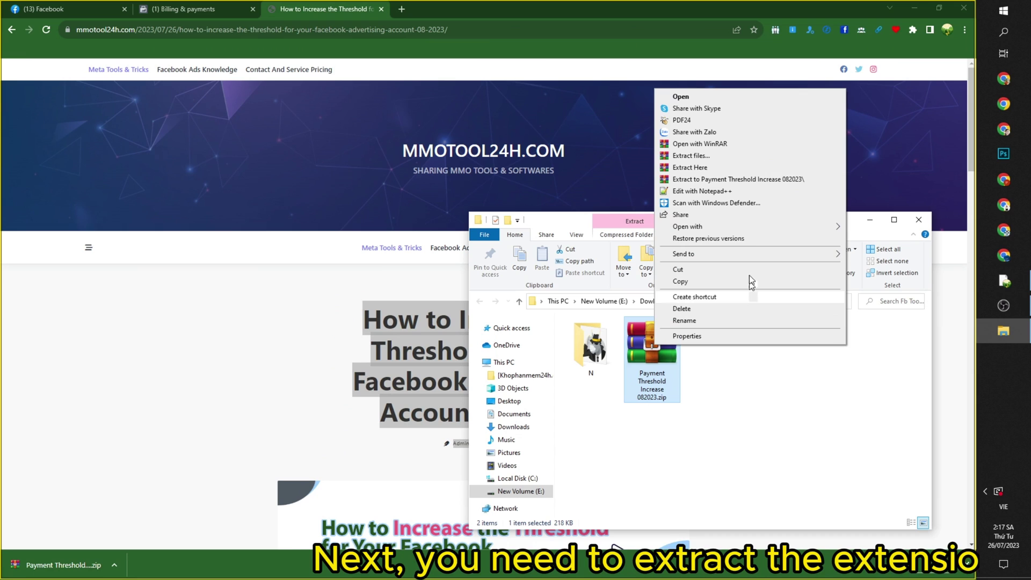
{"action": "left_click", "coordinate": [693, 168]}
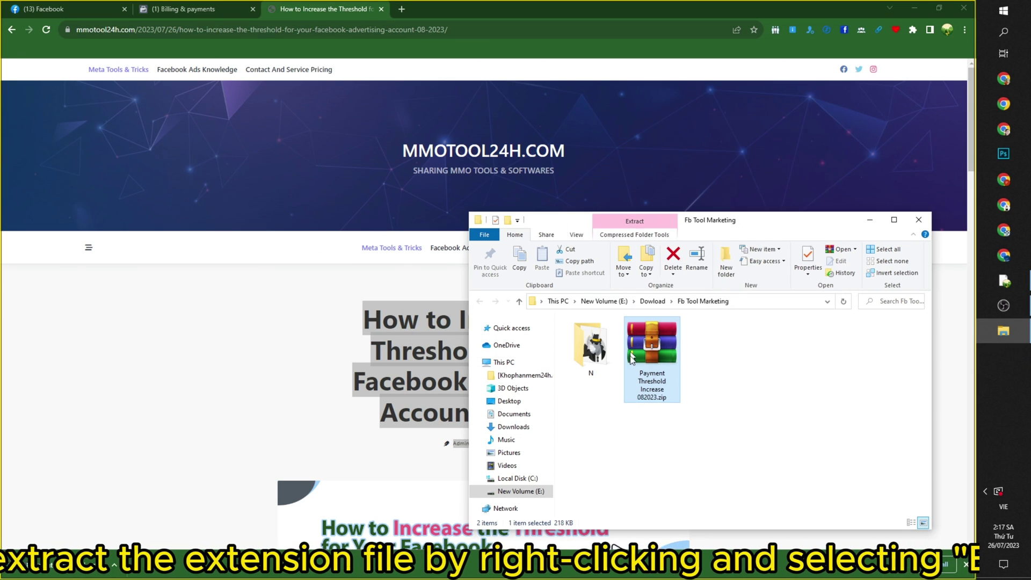
{"action": "left_click_drag", "start_coordinate": [742, 223], "coordinate": [832, 228]}
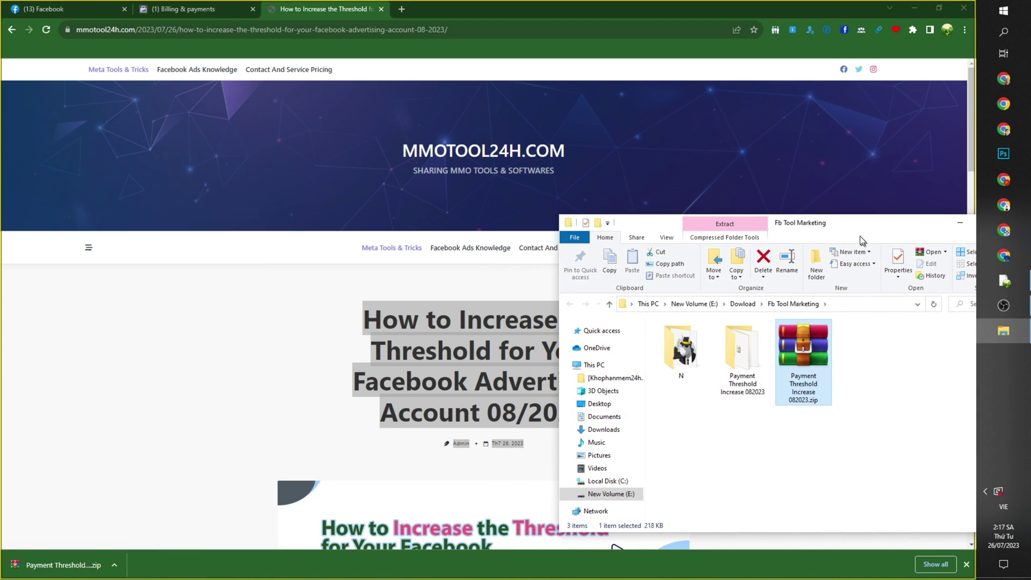
{"action": "left_click", "coordinate": [961, 224]}
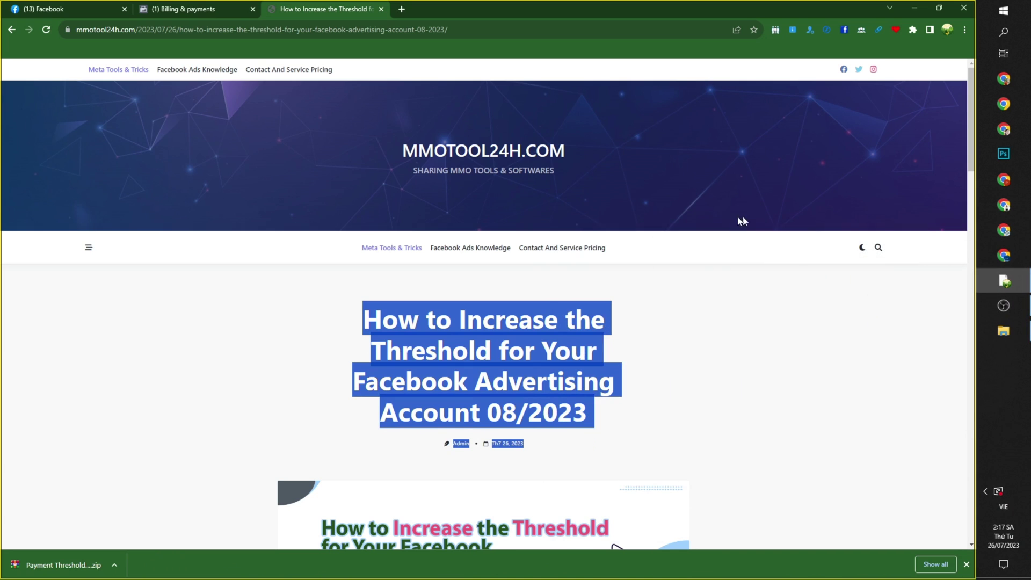
{"action": "left_click", "coordinate": [96, 10]}
{"action": "left_click", "coordinate": [209, 9]}
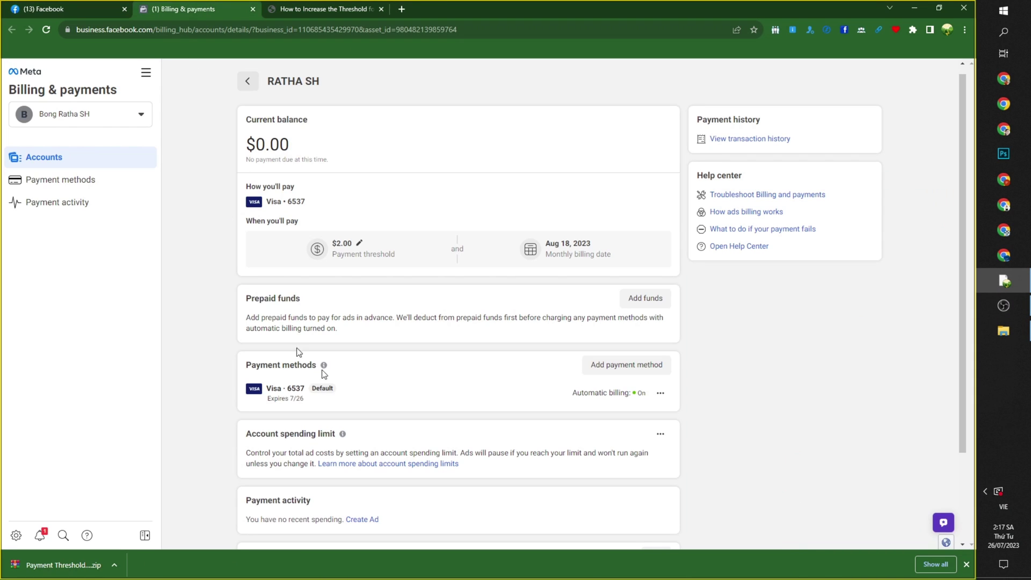
{"action": "left_click", "coordinate": [47, 33]}
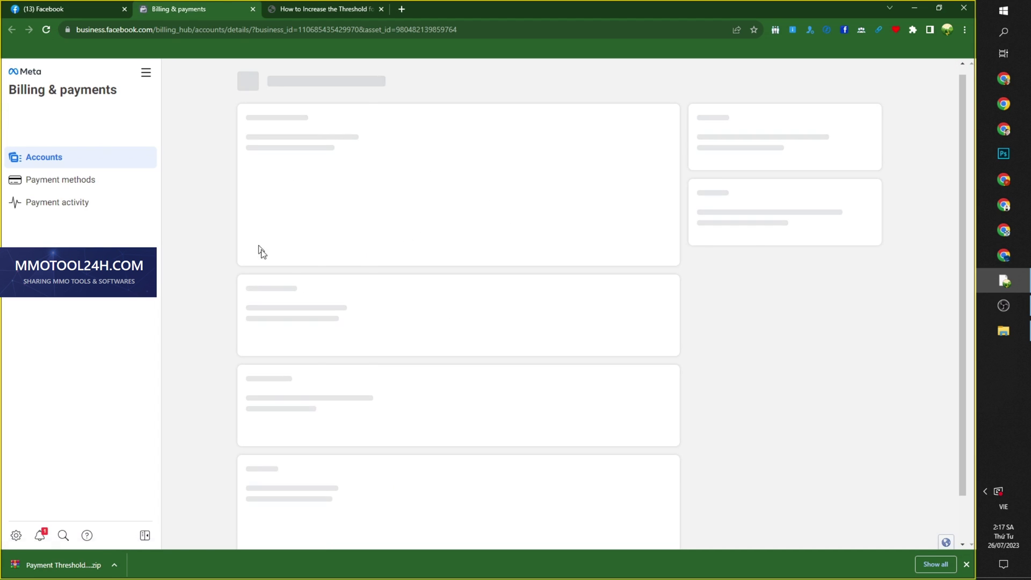
{"action": "double_click", "coordinate": [334, 241]}
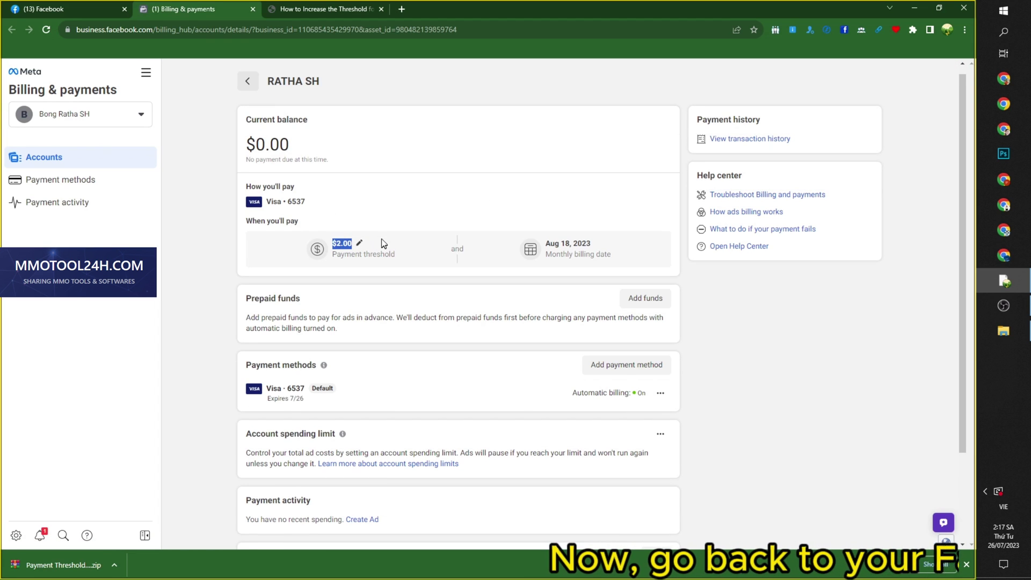
{"action": "left_click", "coordinate": [367, 187]}
{"action": "double_click", "coordinate": [243, 142]}
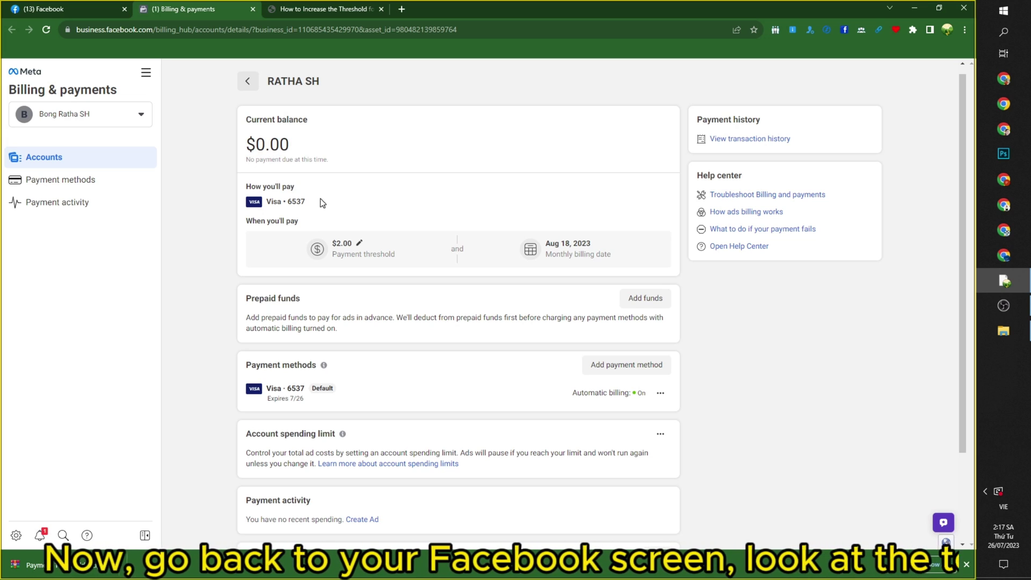
{"action": "left_click_drag", "start_coordinate": [324, 203], "coordinate": [264, 199]}
{"action": "left_click", "coordinate": [444, 104]}
{"action": "double_click", "coordinate": [447, 28]}
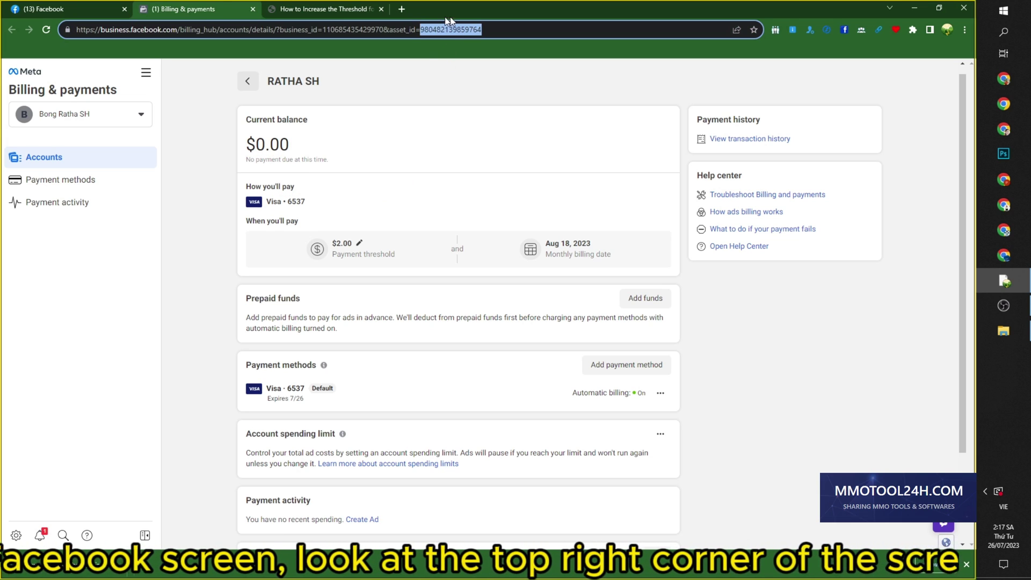
{"action": "left_click", "coordinate": [512, 158]}
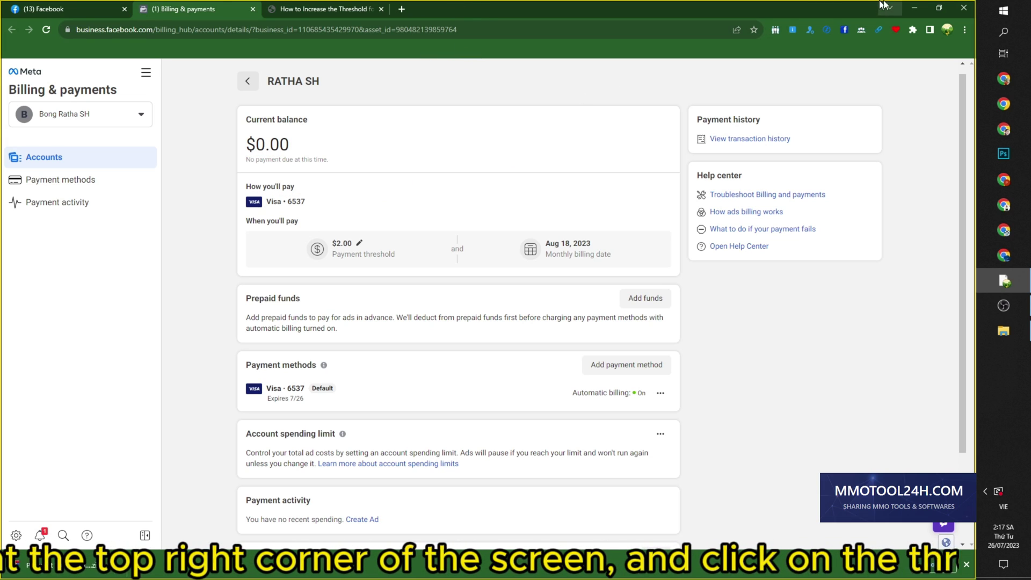
Step: Reach the Extensions page from the Chrome menu and switch Developer mode on
{"action": "left_click", "coordinate": [964, 30]}
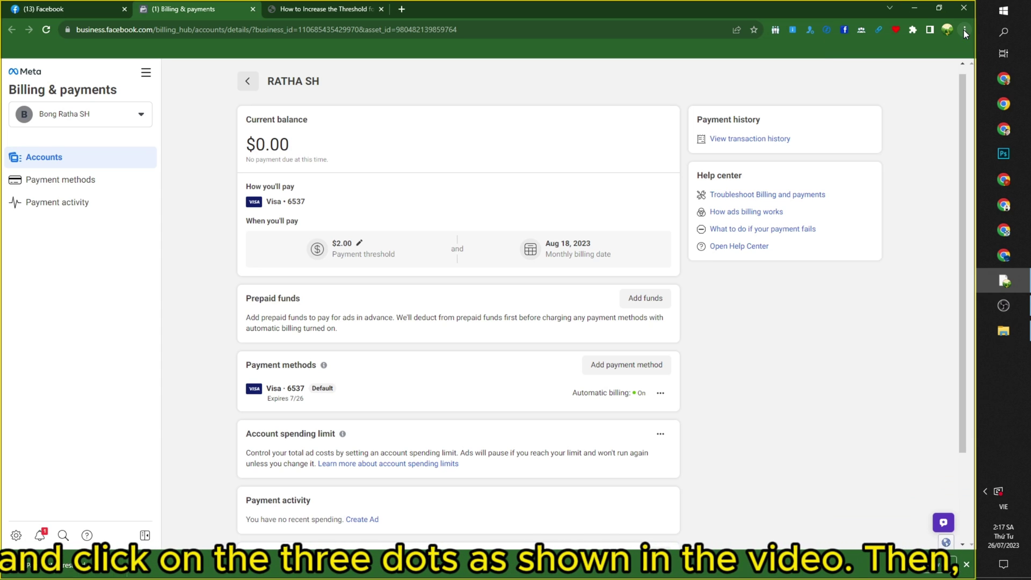
{"action": "left_click", "coordinate": [963, 30]}
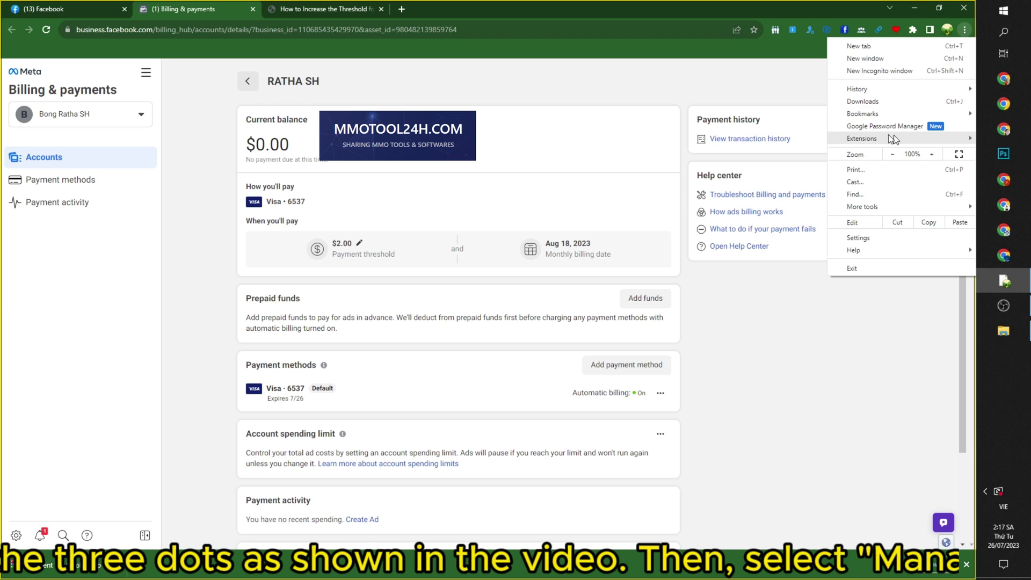
{"action": "mouse_move", "coordinate": [862, 139]}
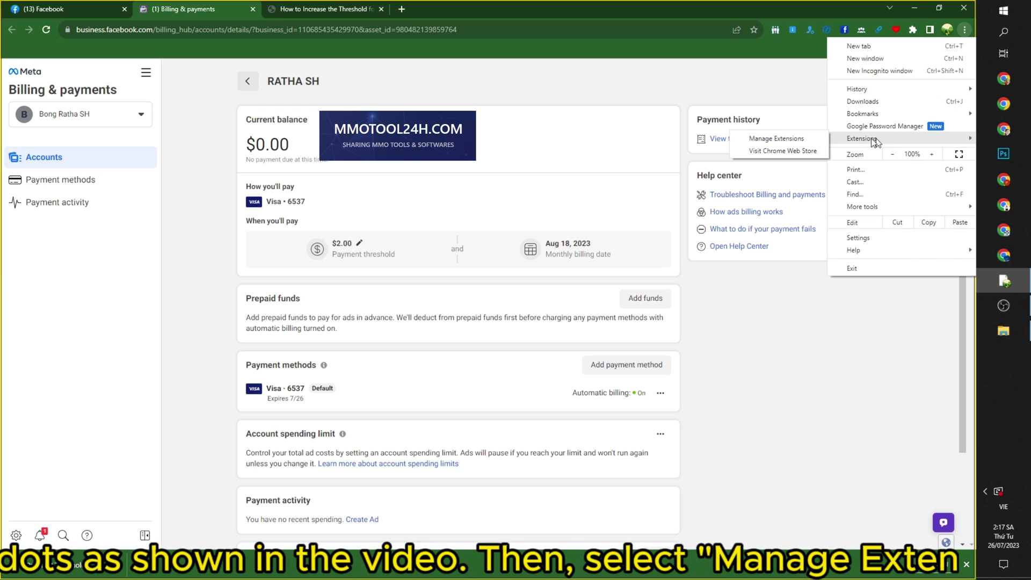
{"action": "left_click", "coordinate": [771, 138]}
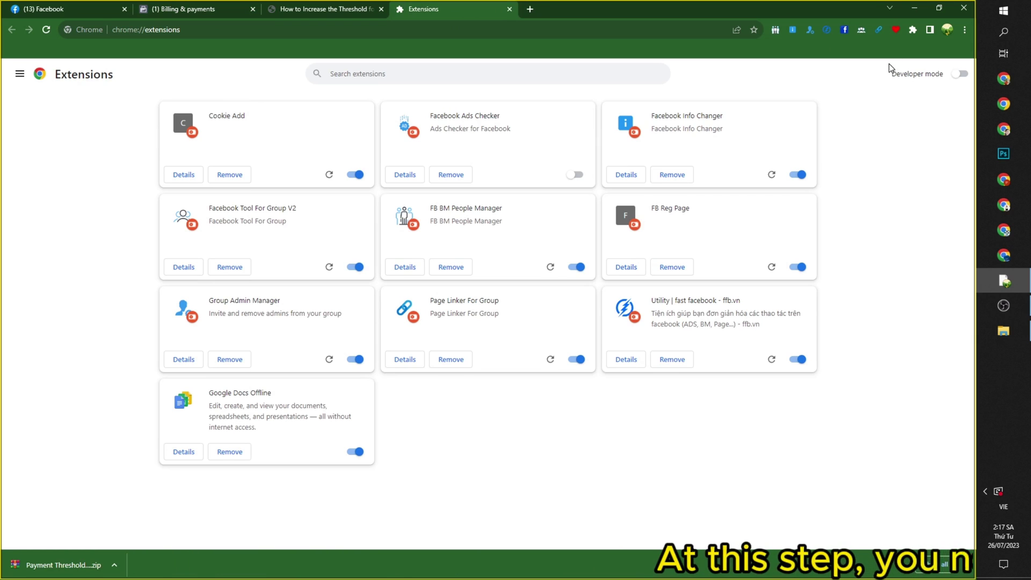
{"action": "left_click_drag", "start_coordinate": [889, 73], "coordinate": [928, 72]}
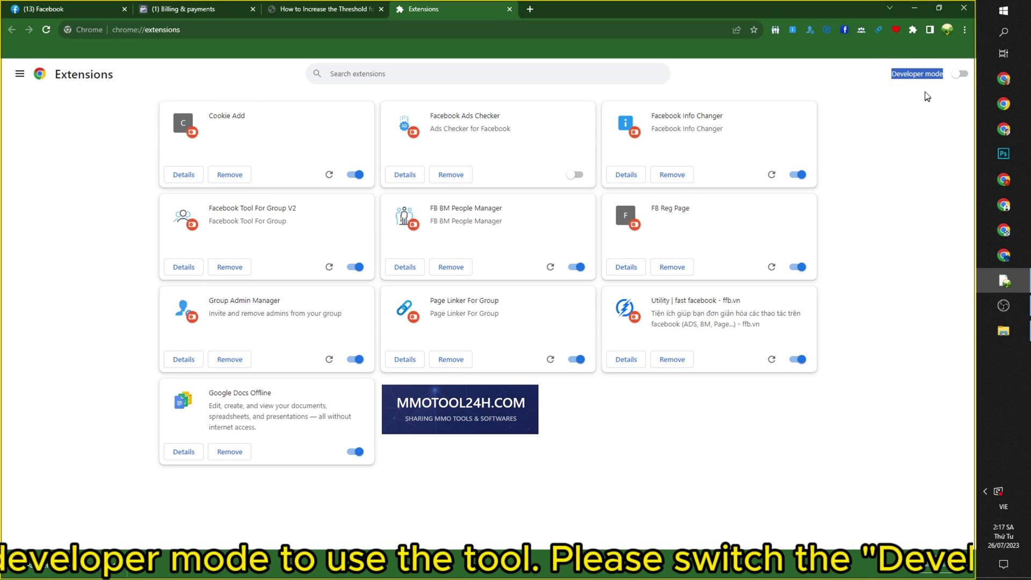
{"action": "triple_click", "coordinate": [921, 75]}
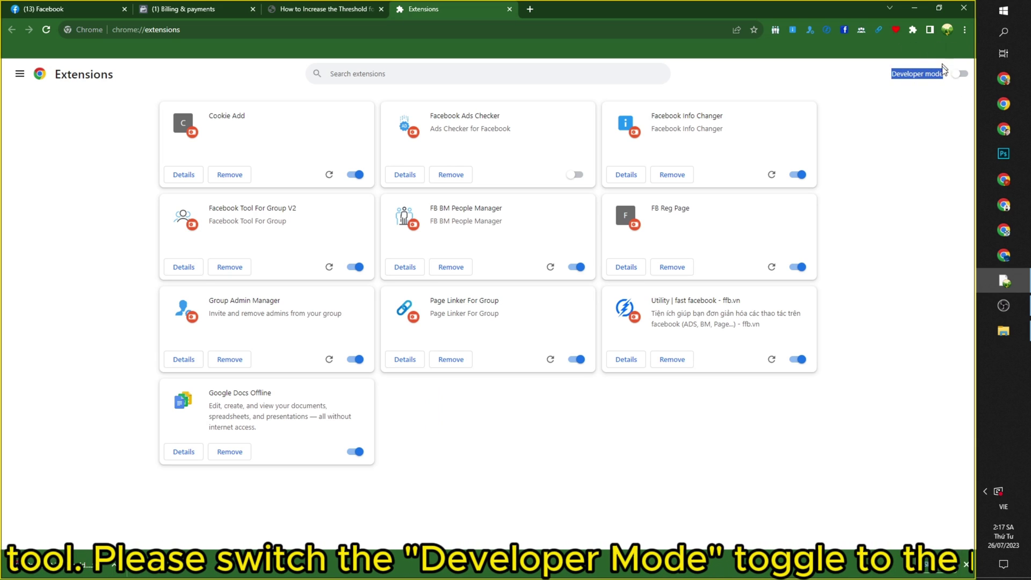
{"action": "left_click", "coordinate": [944, 128]}
{"action": "left_click", "coordinate": [960, 75]}
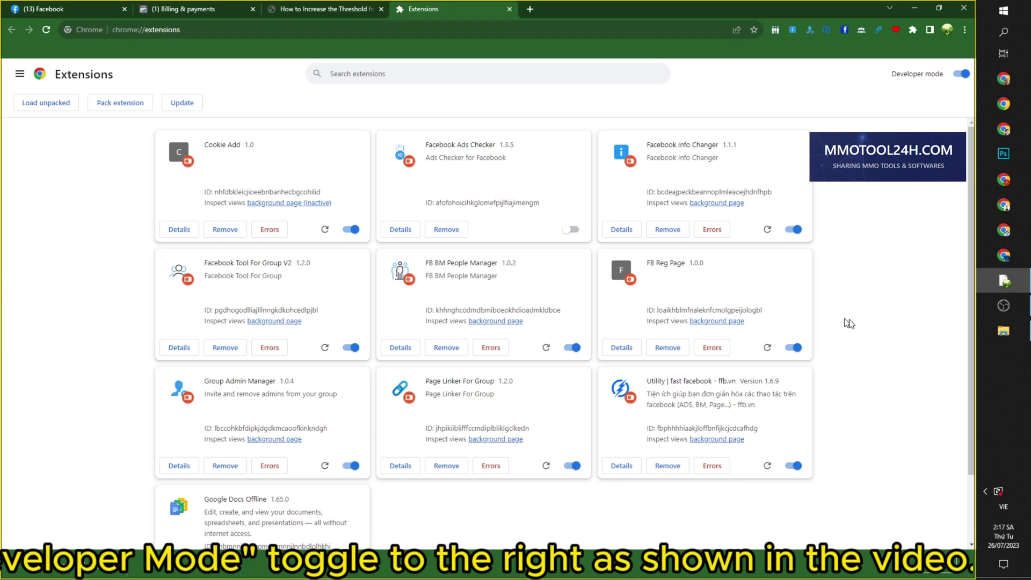
Step: Drag the Payment Threshold Increase 082023 folder onto Extensions to install Paying Threshold Raise, then return to billing
{"action": "left_click", "coordinate": [1004, 331]}
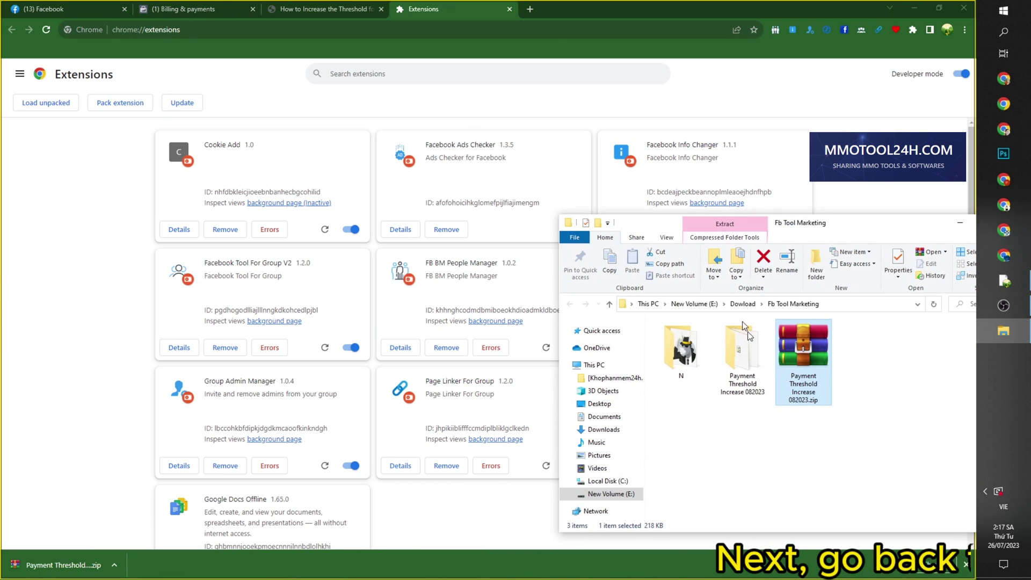
{"action": "left_click_drag", "start_coordinate": [739, 347], "coordinate": [430, 203]}
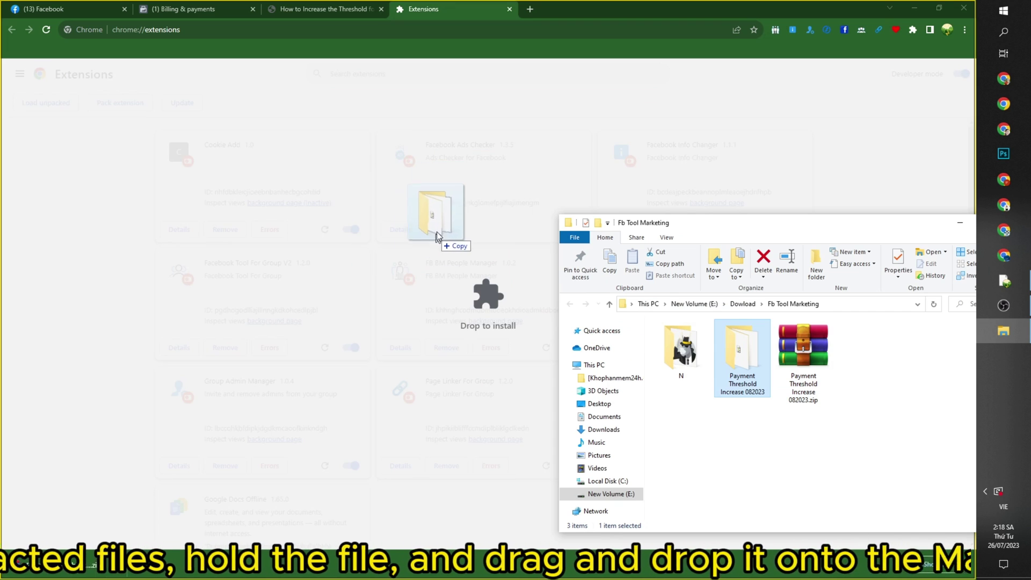
{"action": "left_click_drag", "start_coordinate": [430, 203], "coordinate": [437, 228]}
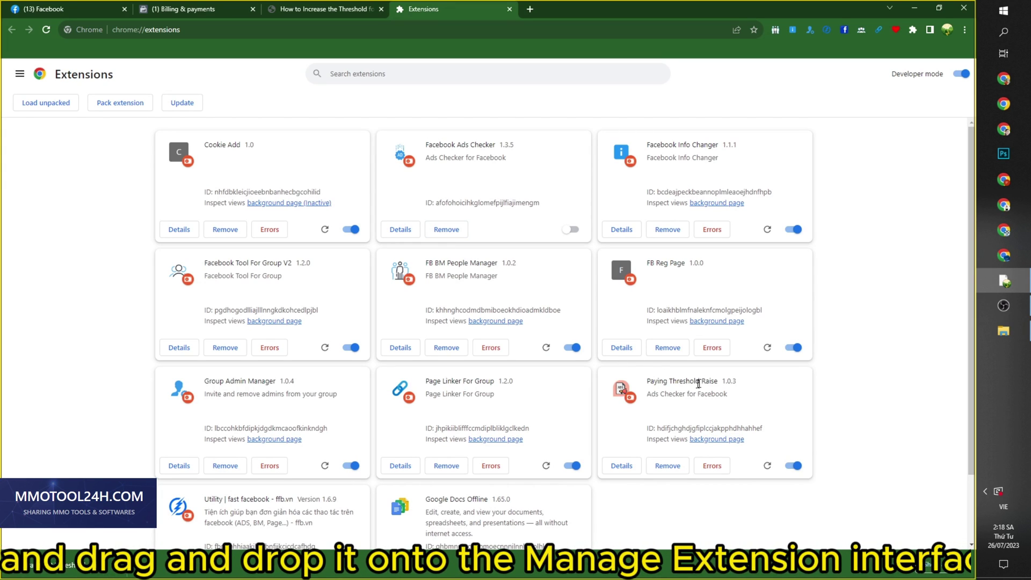
{"action": "left_click_drag", "start_coordinate": [648, 382], "coordinate": [712, 381]}
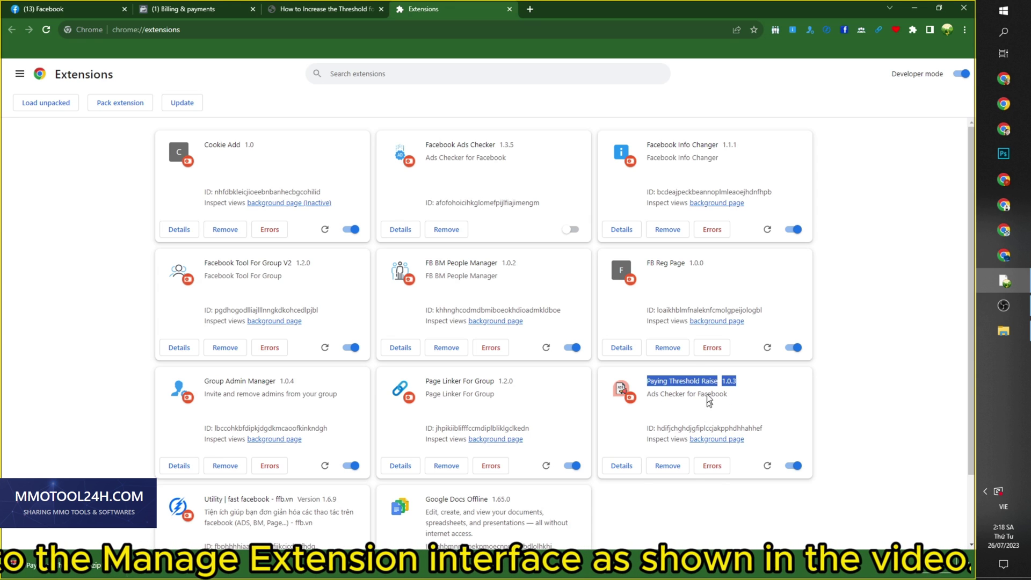
{"action": "left_click", "coordinate": [769, 386]}
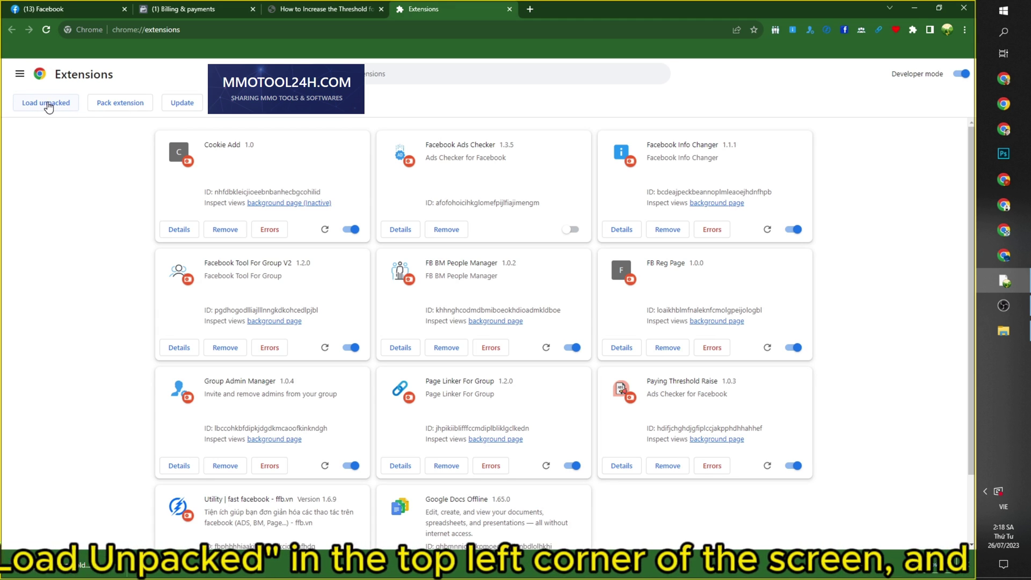
{"action": "left_click", "coordinate": [62, 8]}
Step: Reload billing, pin Paying Threshold Raise from the extensions list, and bring up its request form
{"action": "left_click", "coordinate": [193, 9]}
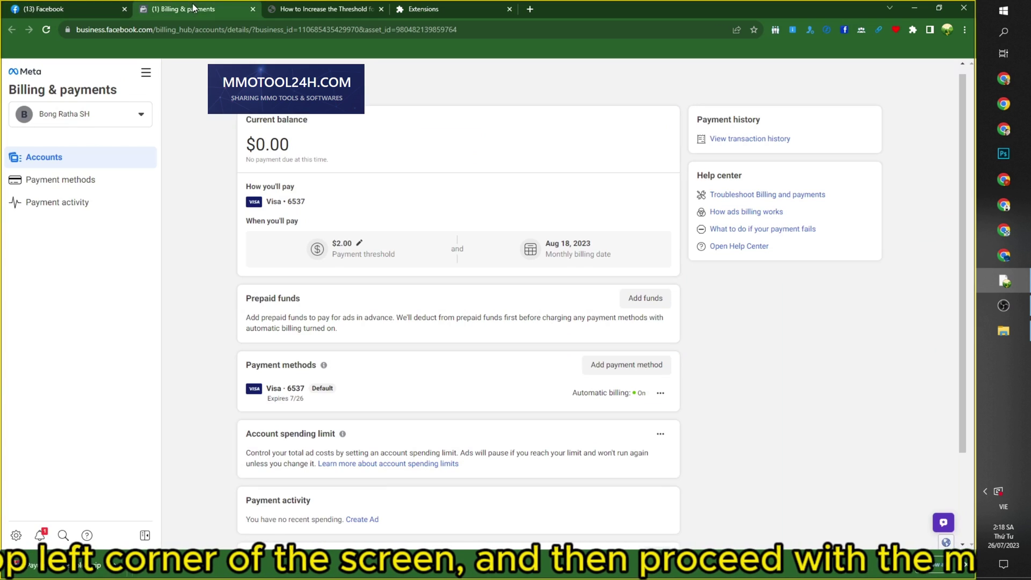
{"action": "left_click", "coordinate": [46, 30]}
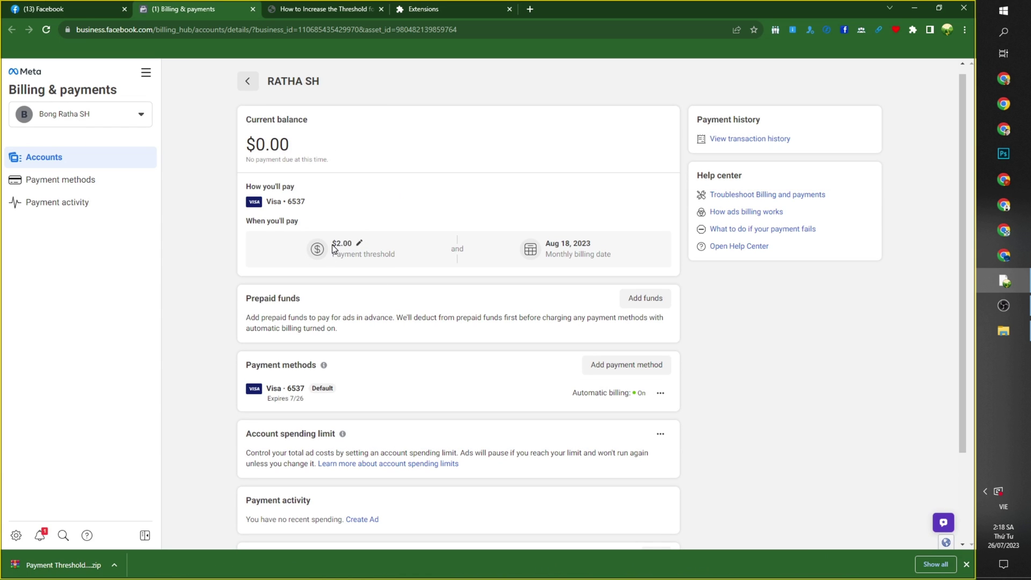
{"action": "left_click", "coordinate": [913, 30]}
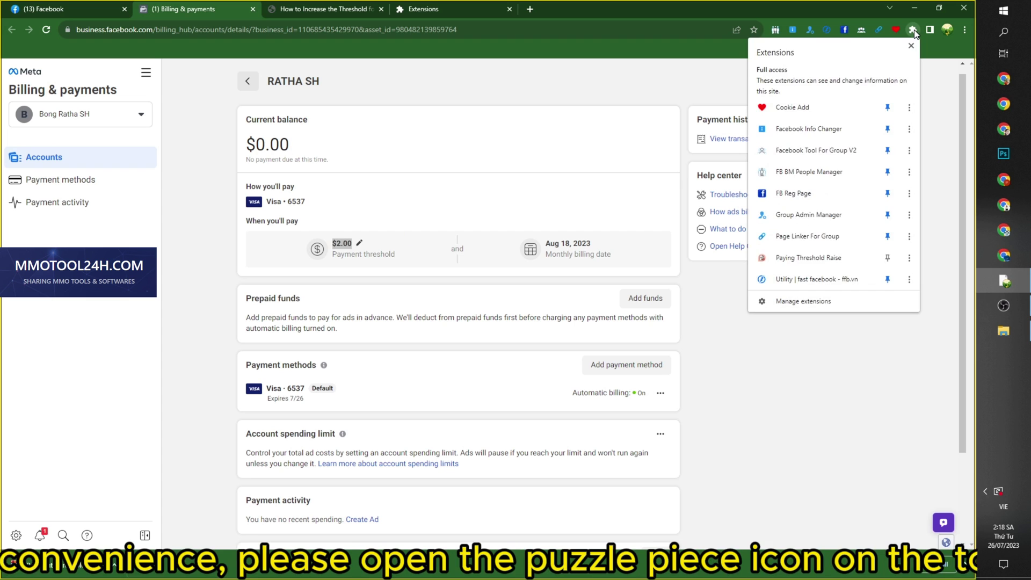
{"action": "left_click", "coordinate": [912, 29]}
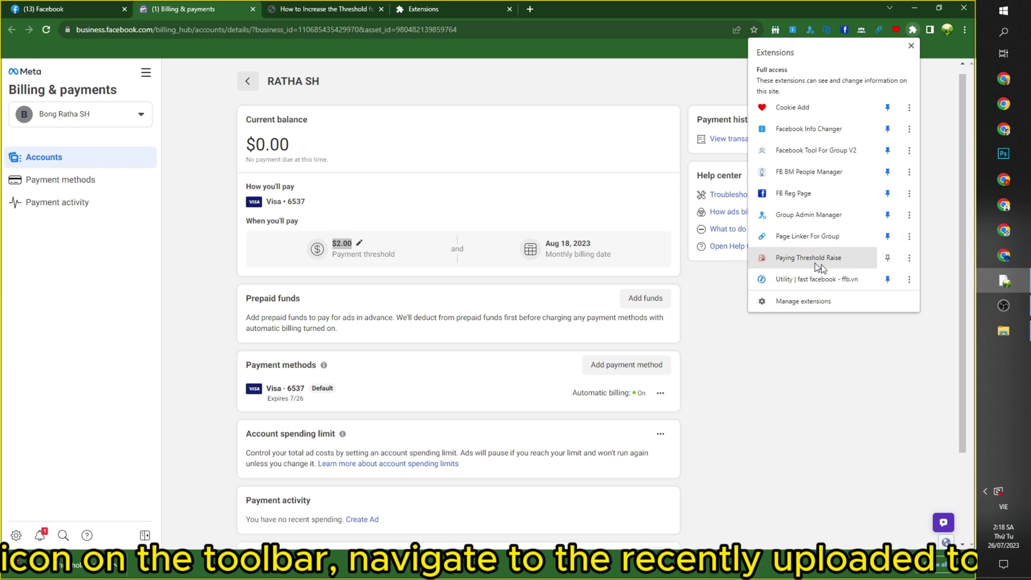
{"action": "left_click", "coordinate": [887, 258]}
{"action": "left_click", "coordinate": [933, 133]}
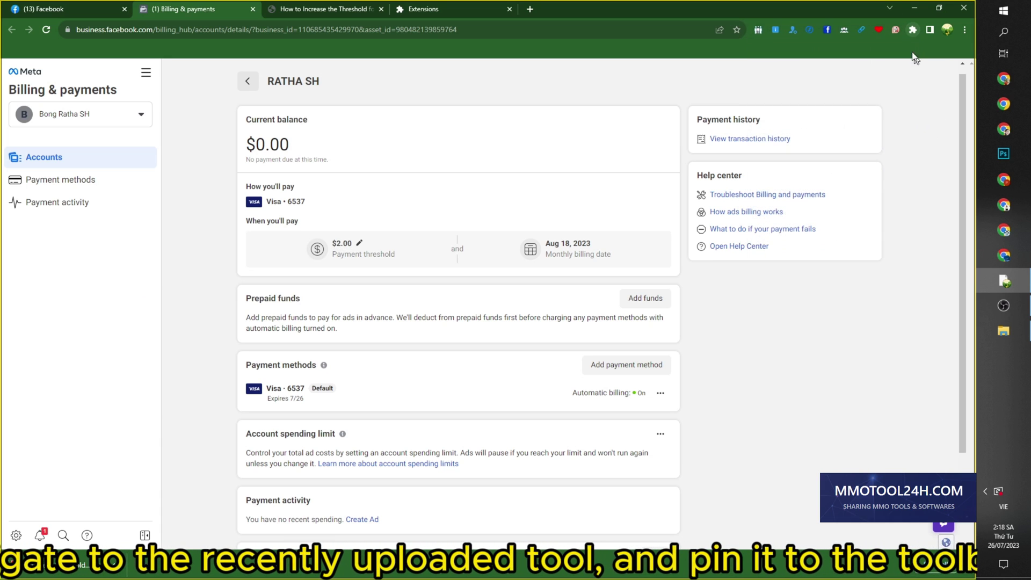
{"action": "left_click", "coordinate": [895, 30]}
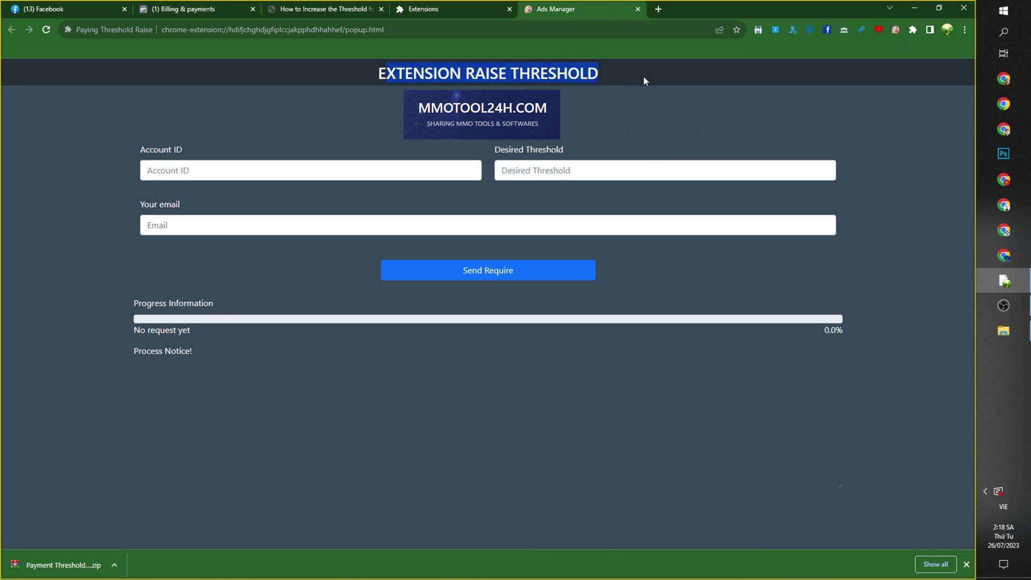
Step: Place the form tab beside billing and copy the ad account ID from the billing address
{"action": "left_click_drag", "start_coordinate": [136, 149], "coordinate": [185, 149]}
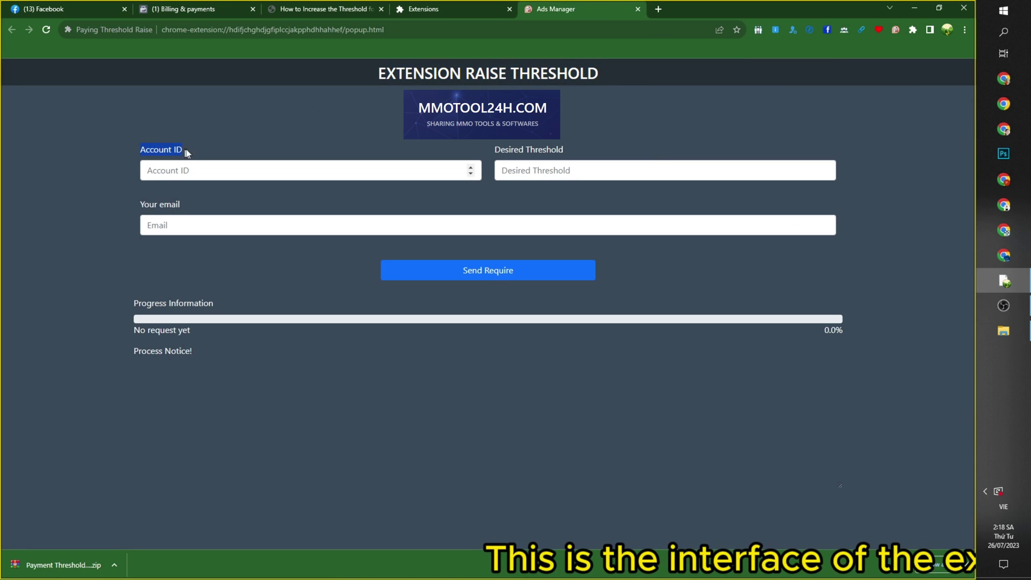
{"action": "left_click", "coordinate": [197, 9]}
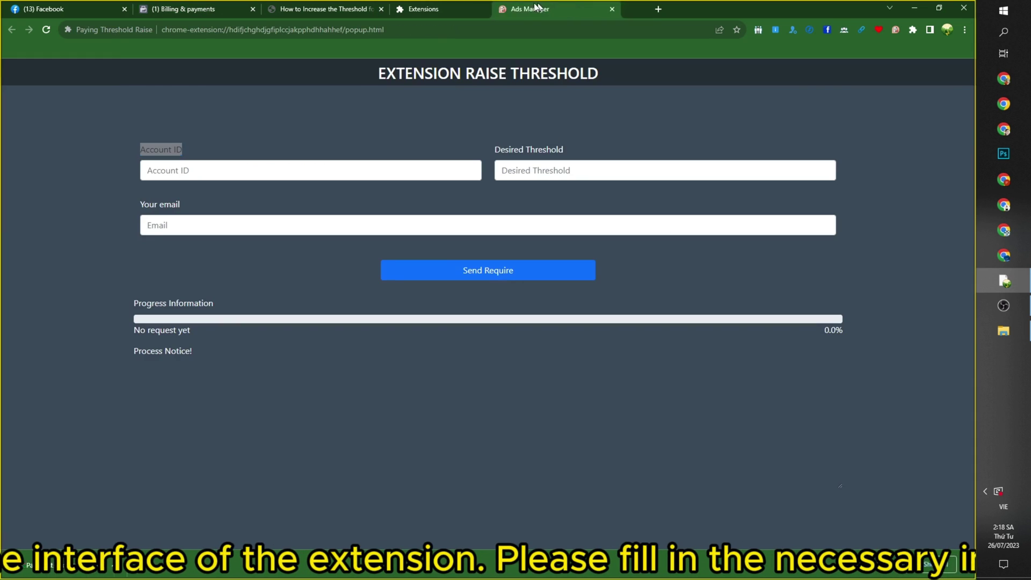
{"action": "left_click_drag", "start_coordinate": [556, 9], "coordinate": [311, 9]}
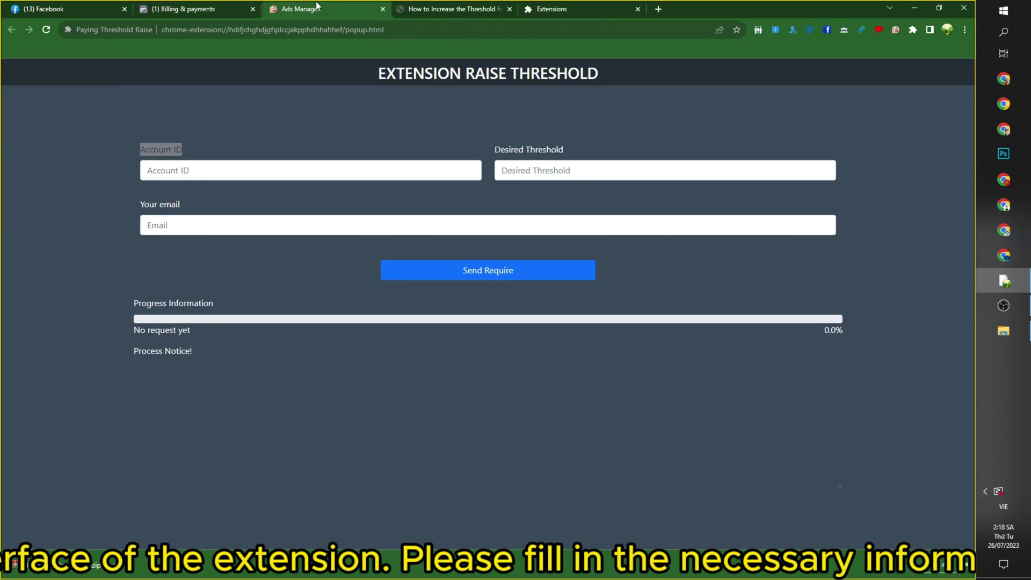
{"action": "left_click", "coordinate": [197, 12]}
{"action": "left_click", "coordinate": [424, 32]}
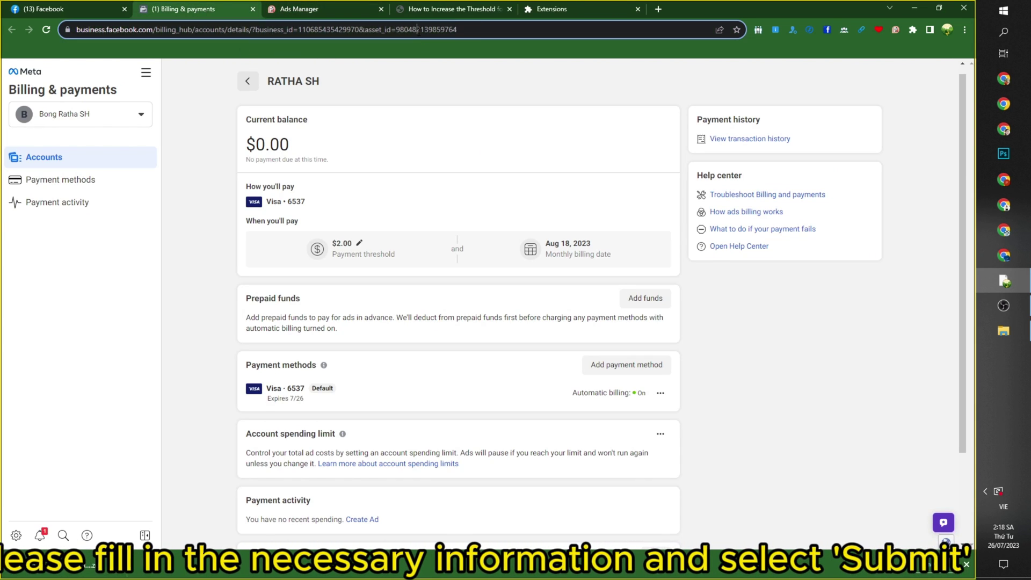
{"action": "double_click", "coordinate": [451, 30]}
{"action": "right_click", "coordinate": [446, 31]}
{"action": "left_click", "coordinate": [471, 91]}
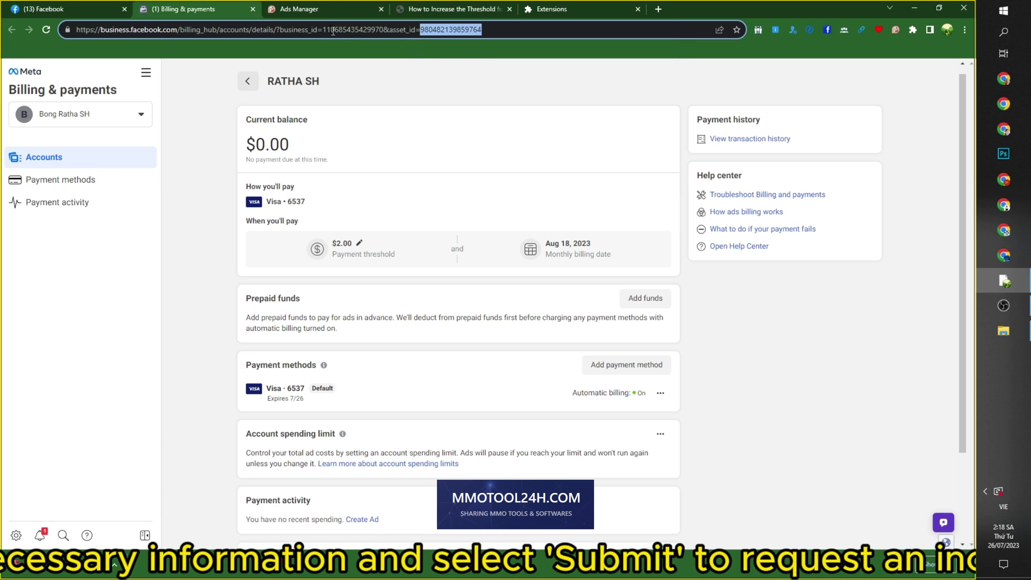
Step: Paste the account ID, enter desired threshold 75, and type the contact email
{"action": "left_click", "coordinate": [303, 10]}
{"action": "right_click", "coordinate": [316, 170]}
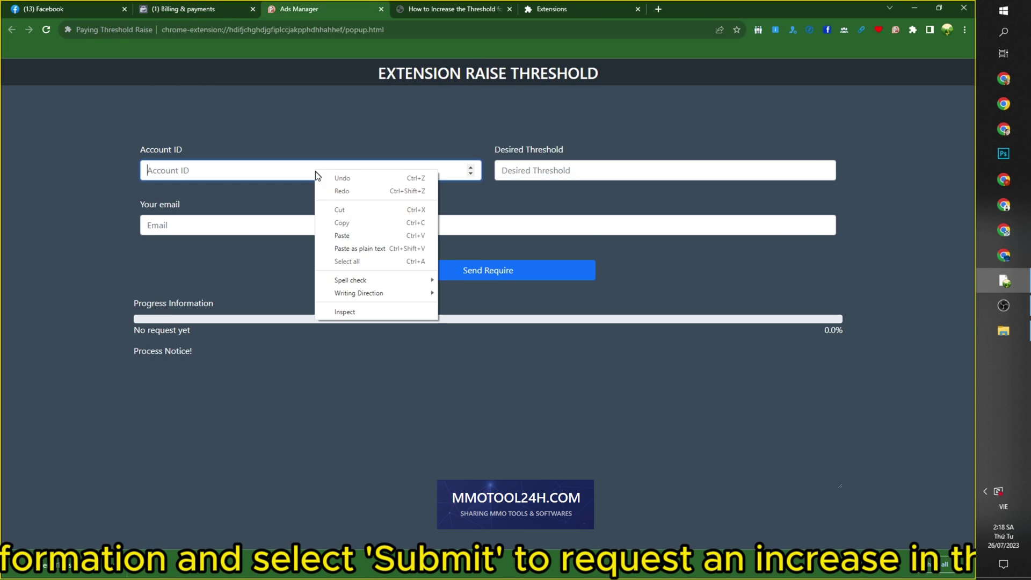
{"action": "left_click", "coordinate": [347, 236]}
{"action": "left_click", "coordinate": [301, 137]}
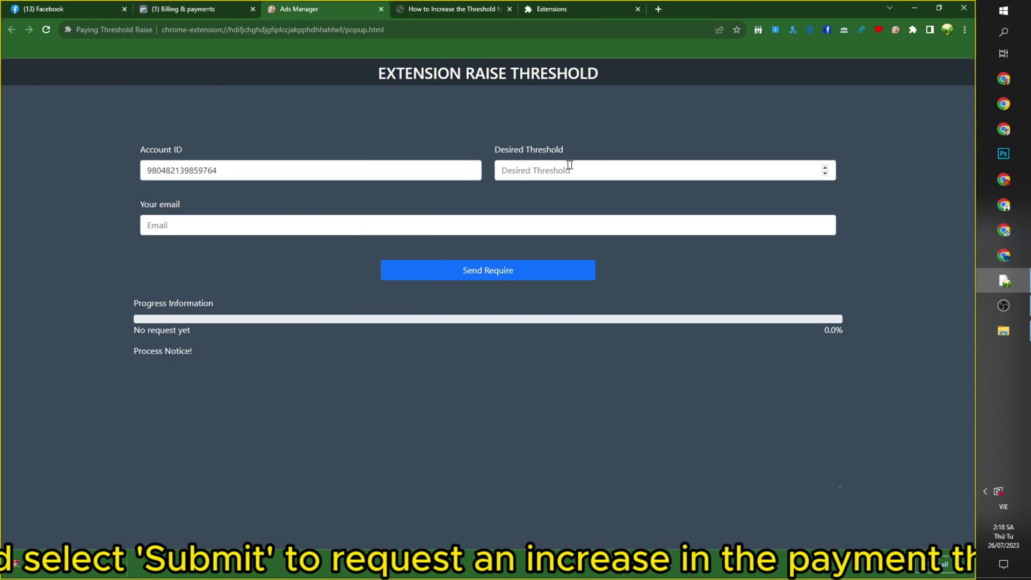
{"action": "type", "text": "75"}
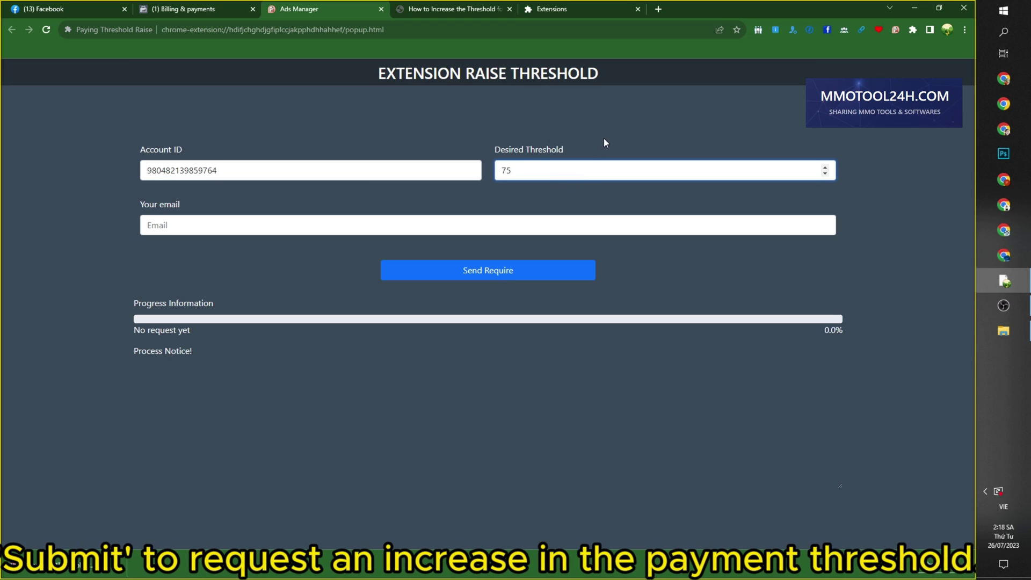
{"action": "left_click", "coordinate": [330, 108]}
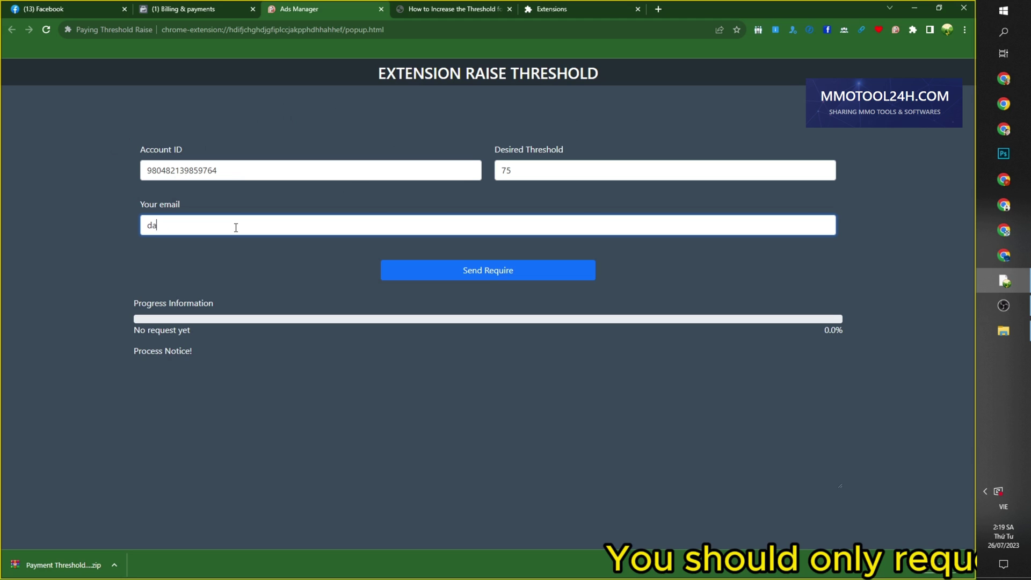
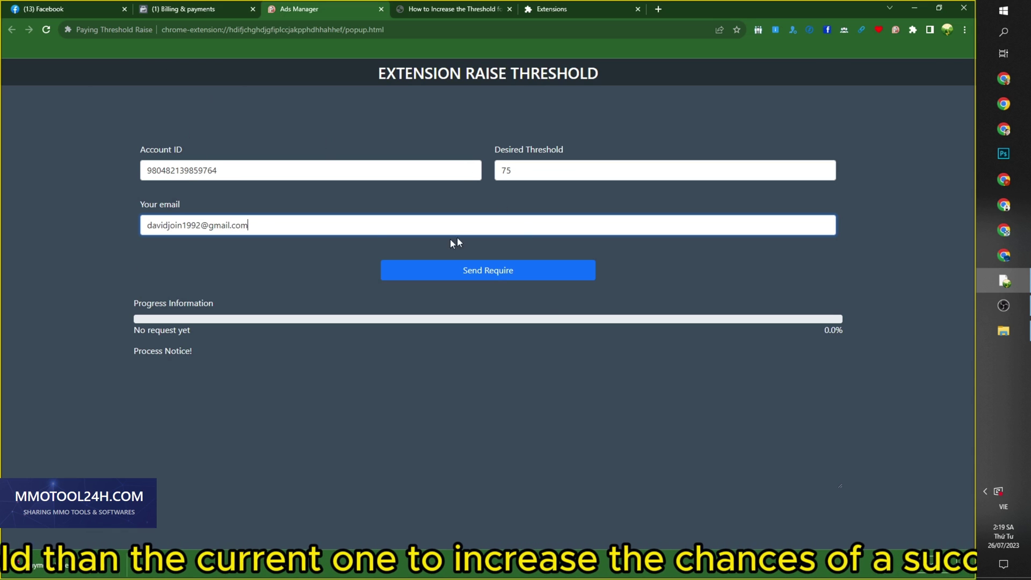
{"action": "left_click", "coordinate": [662, 277]}
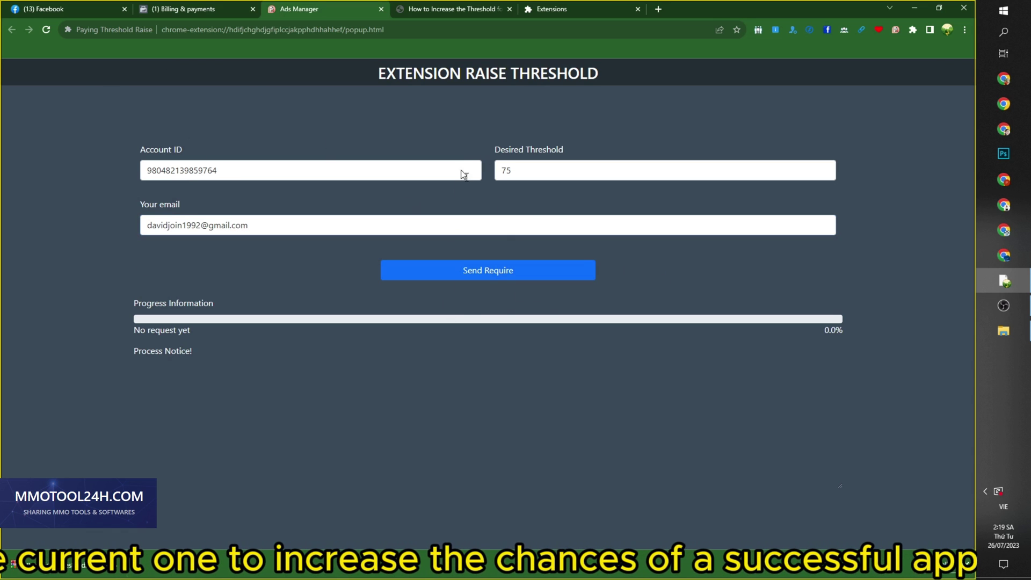
Step: Send the threshold request, wait for 100%, then dismiss the downloads bar and Good job! dialog
{"action": "left_click", "coordinate": [492, 273]}
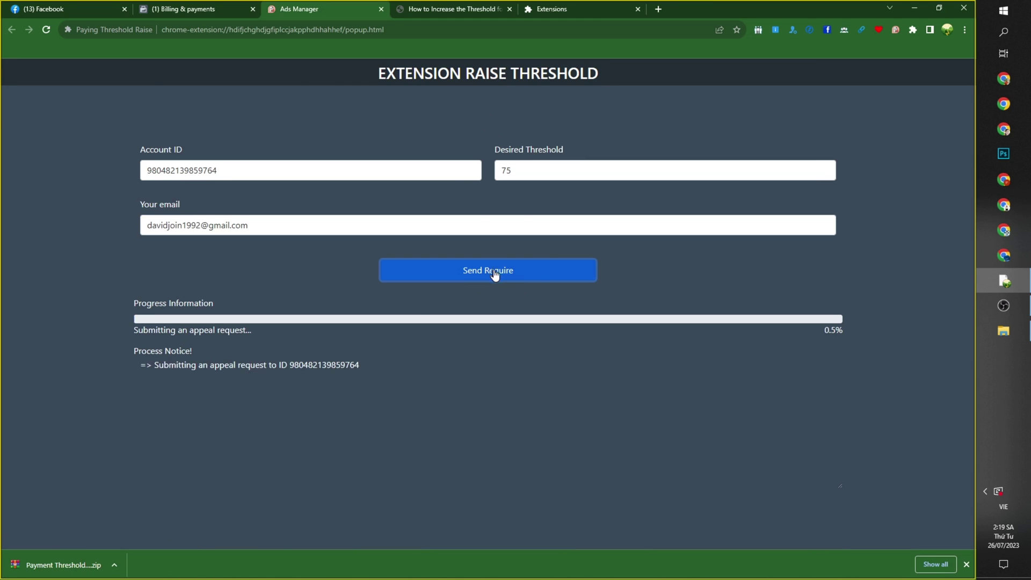
{"action": "triple_click", "coordinate": [142, 354]}
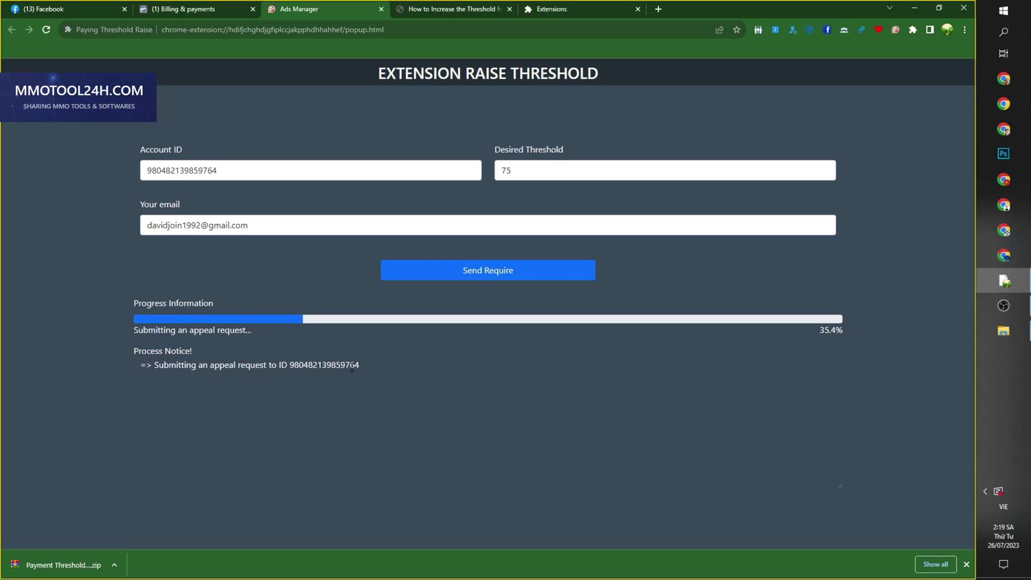
{"action": "triple_click", "coordinate": [352, 368]}
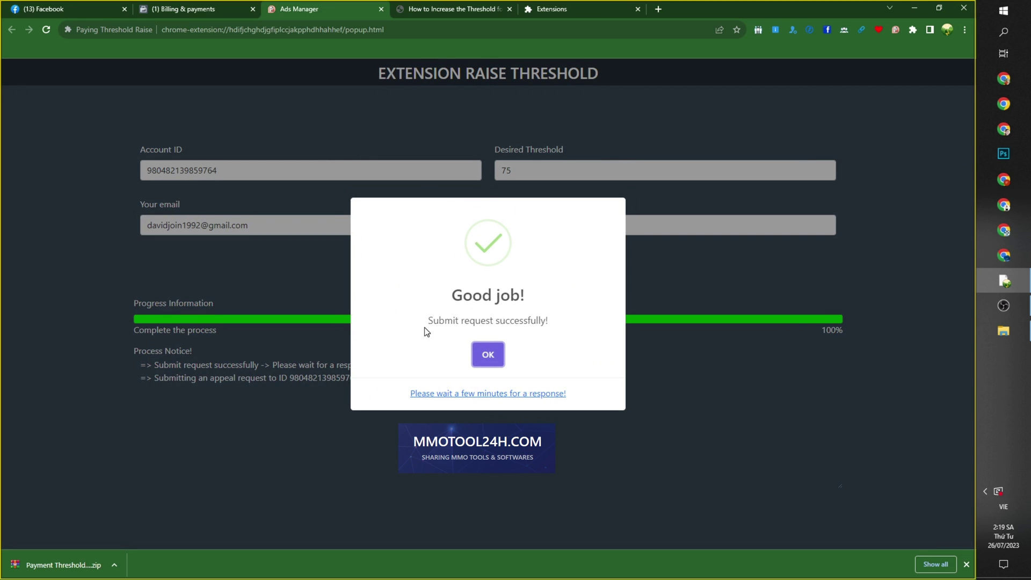
{"action": "left_click", "coordinate": [549, 337]}
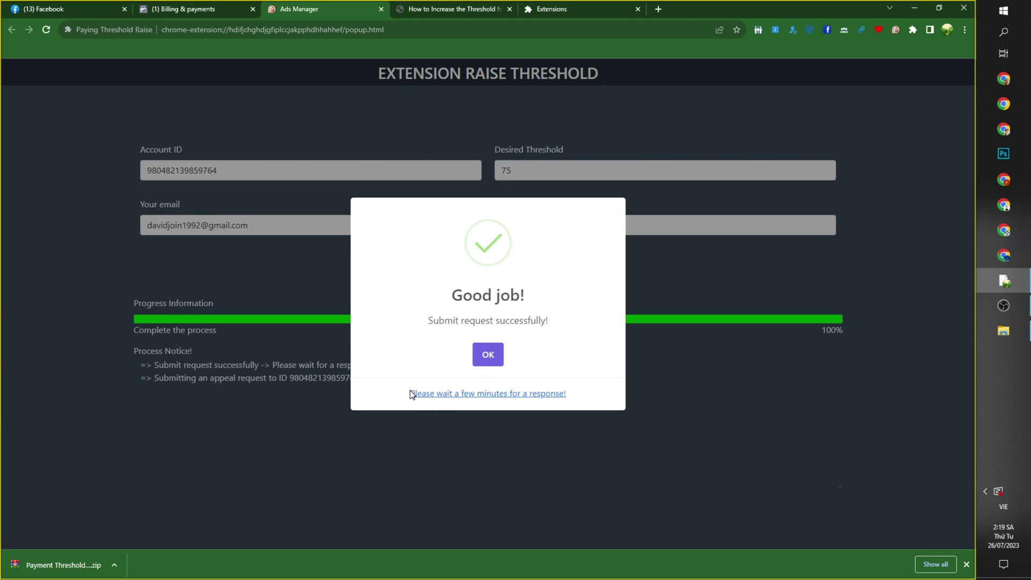
{"action": "left_click_drag", "start_coordinate": [410, 395], "coordinate": [592, 392]}
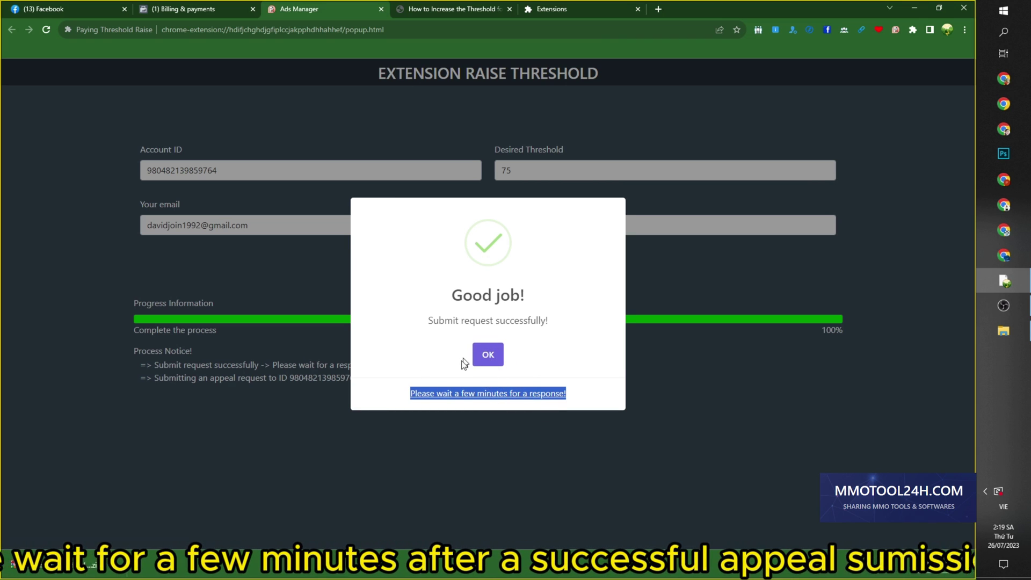
{"action": "left_click", "coordinate": [490, 395]}
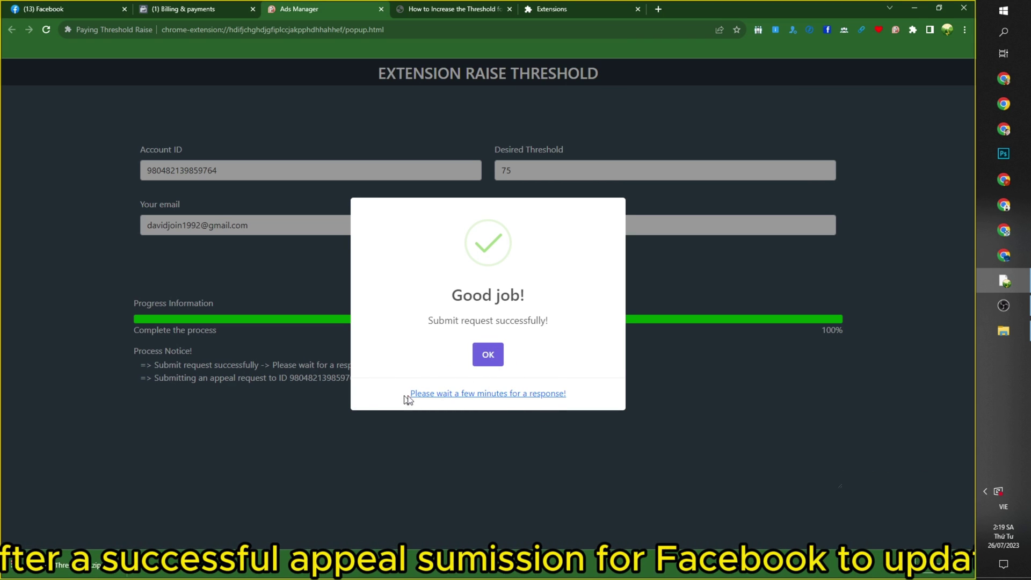
{"action": "left_click_drag", "start_coordinate": [405, 396], "coordinate": [567, 394]}
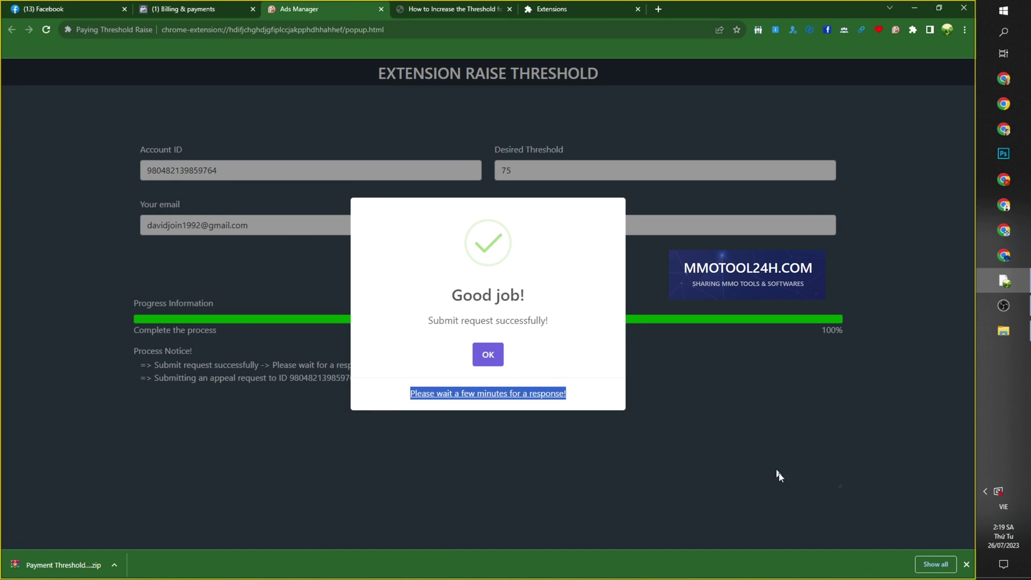
{"action": "left_click", "coordinate": [967, 564]}
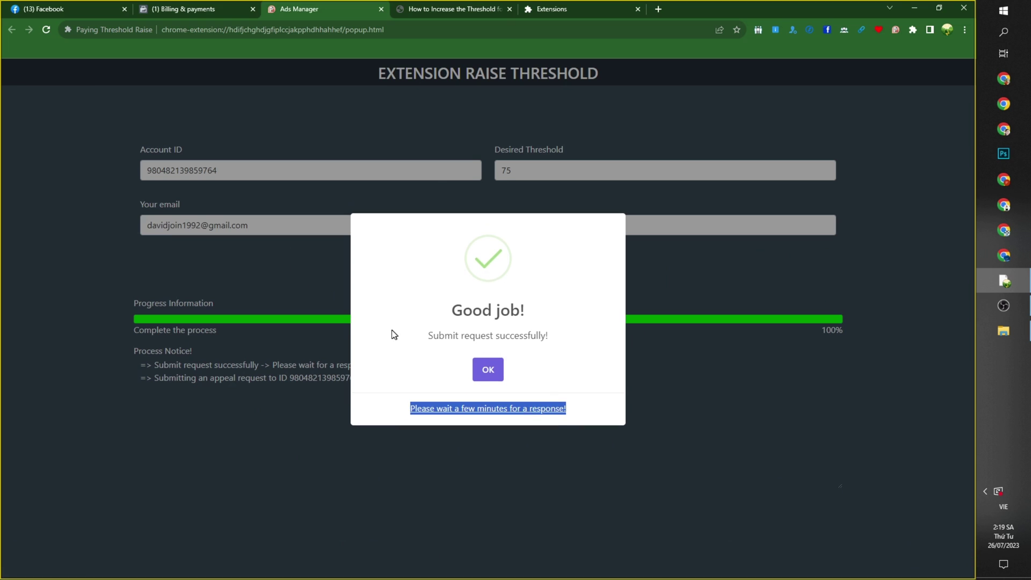
{"action": "left_click", "coordinate": [489, 370]}
Step: Reload the Billing & payments tab and confirm the threshold reads $75.00 after F5 too
{"action": "left_click", "coordinate": [187, 10]}
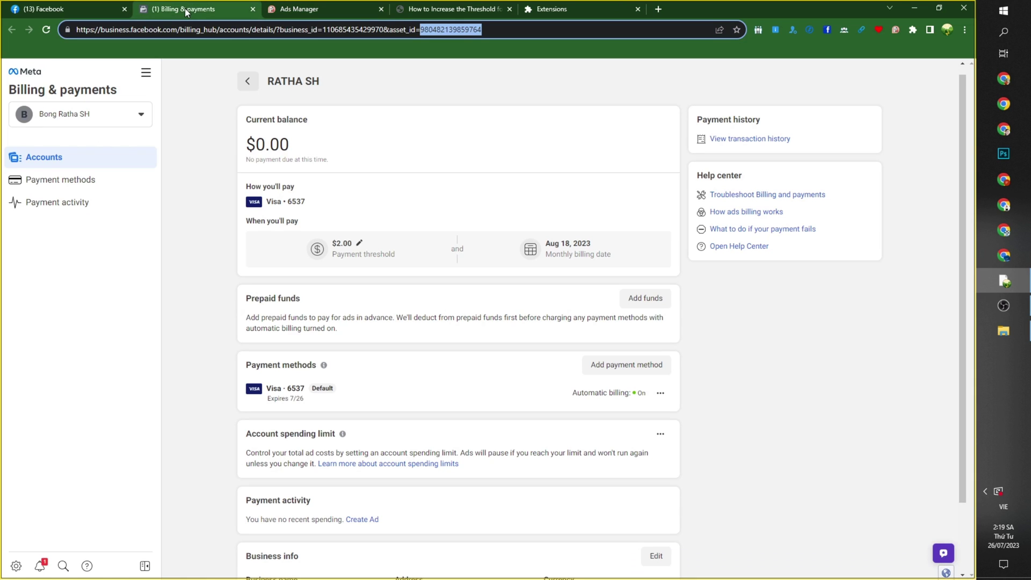
{"action": "left_click", "coordinate": [48, 30]}
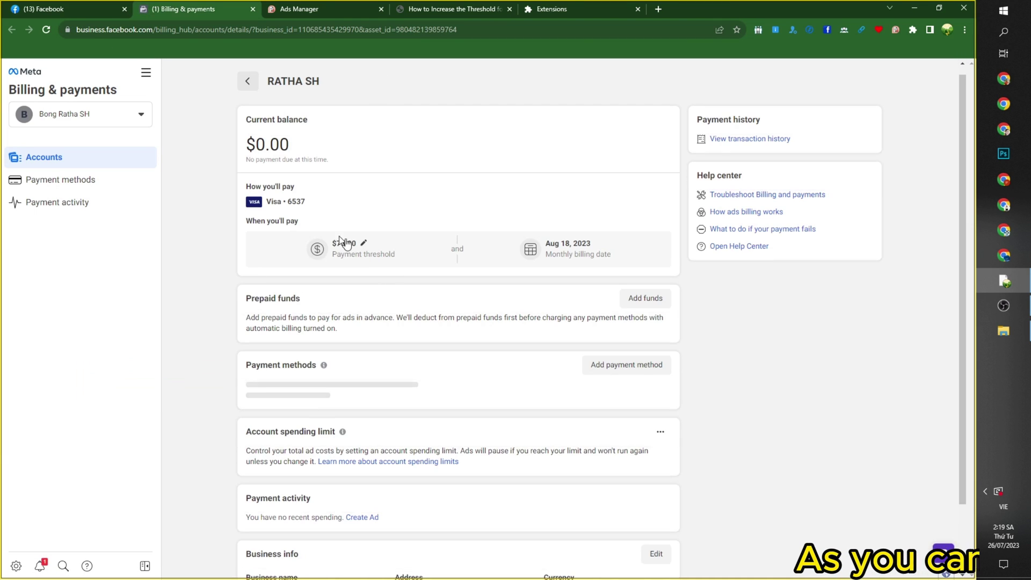
{"action": "left_click_drag", "start_coordinate": [331, 243], "coordinate": [356, 244]}
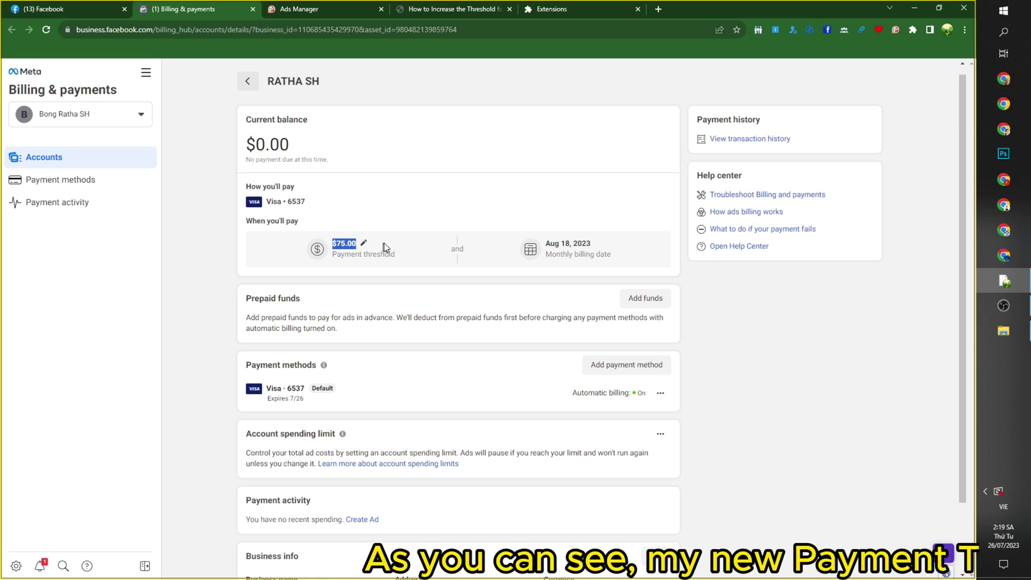
{"action": "left_click", "coordinate": [328, 247]}
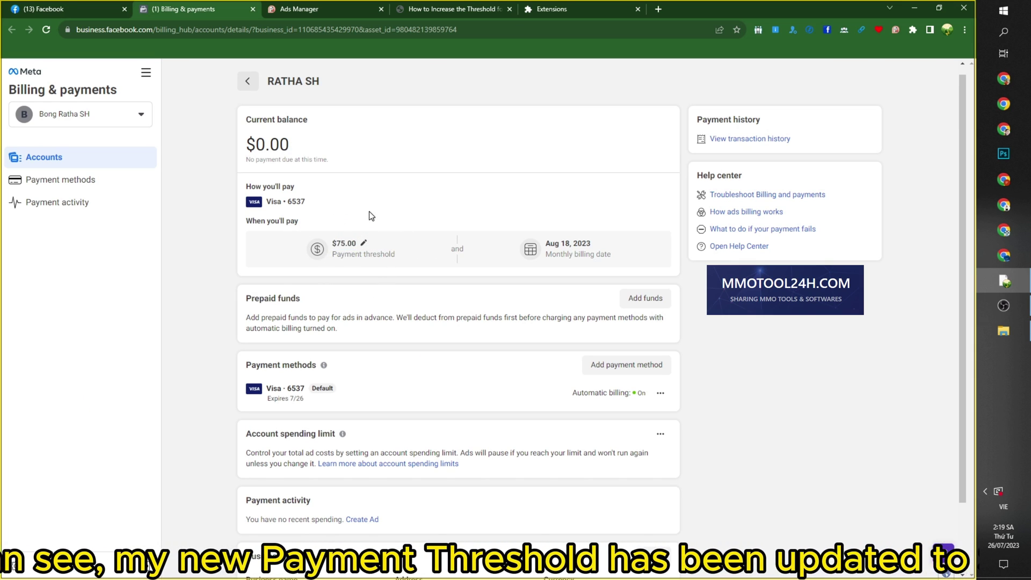
{"action": "left_click_drag", "start_coordinate": [329, 245], "coordinate": [357, 244]}
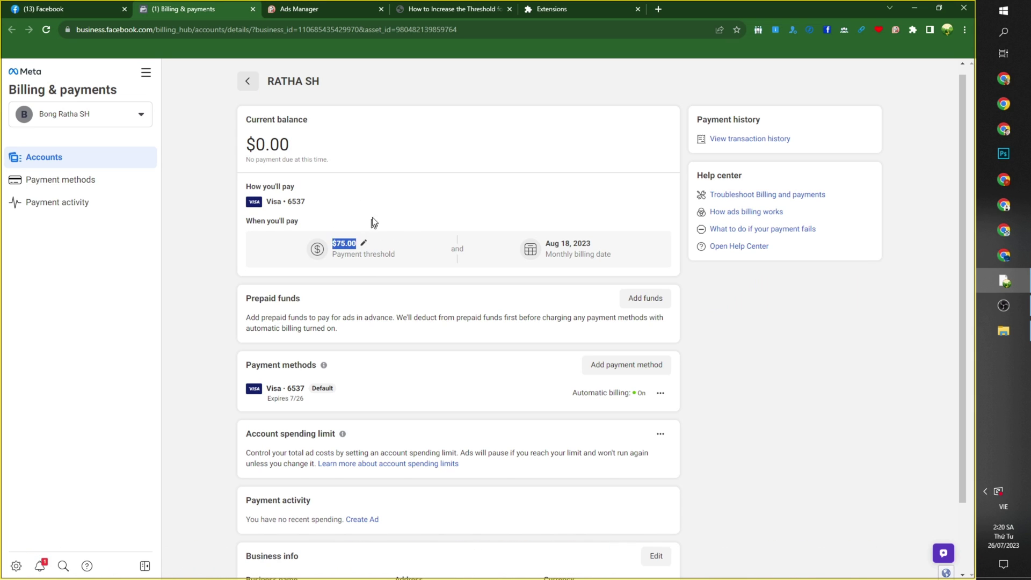
{"action": "scroll", "coordinate": [384, 192], "scroll_direction": "up", "scroll_amount": 1}
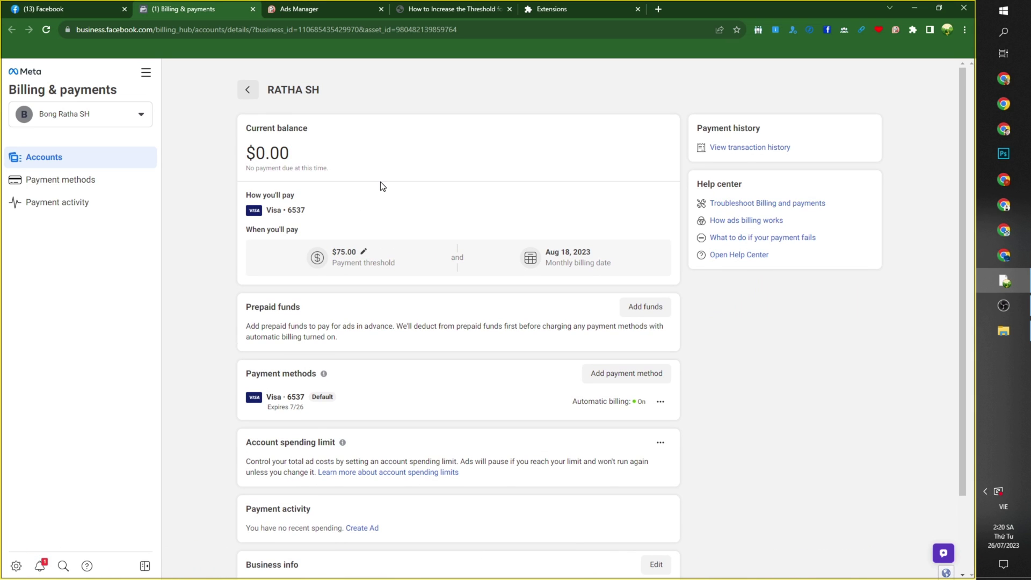
{"action": "key", "text": "F5"}
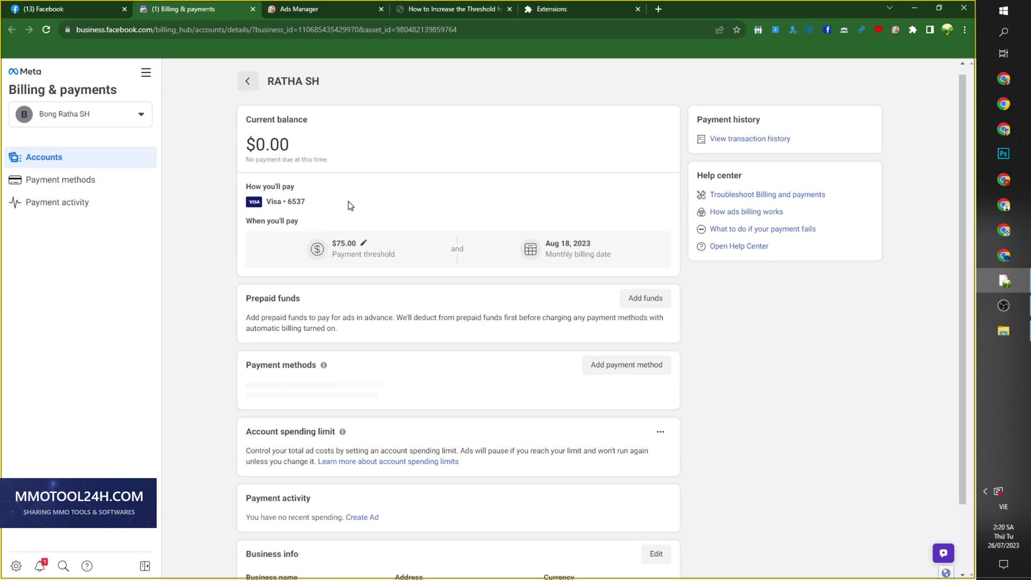
{"action": "left_click", "coordinate": [47, 30]}
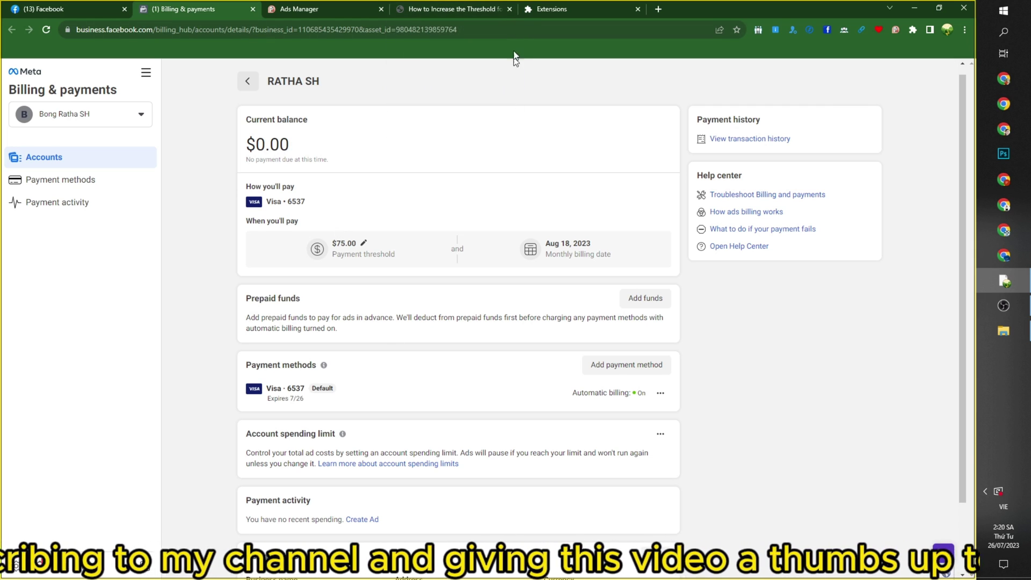
Step: Switch back to the mmotool24h 'How to Increase the Threshold' article tab
{"action": "left_click", "coordinate": [478, 11]}
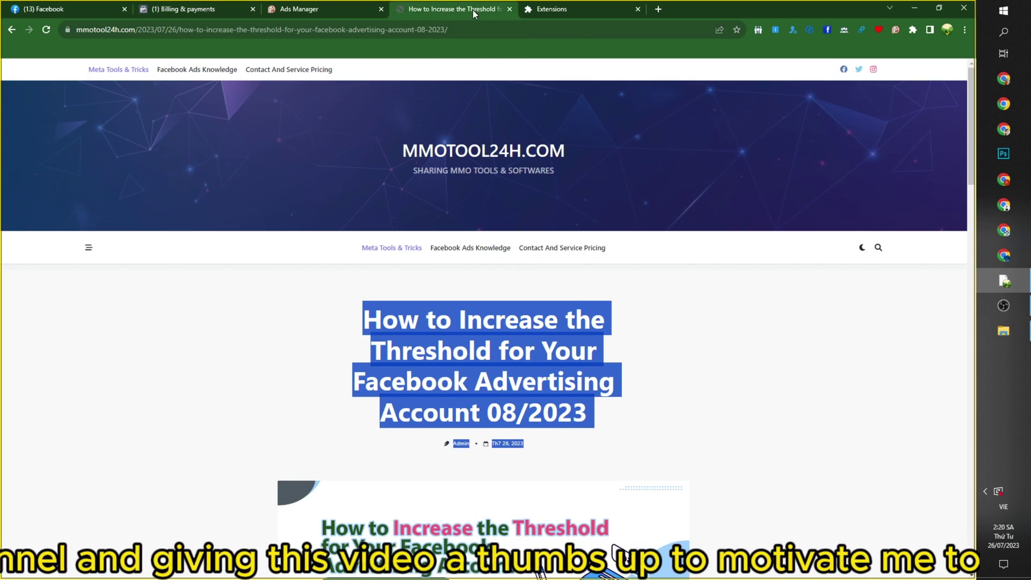